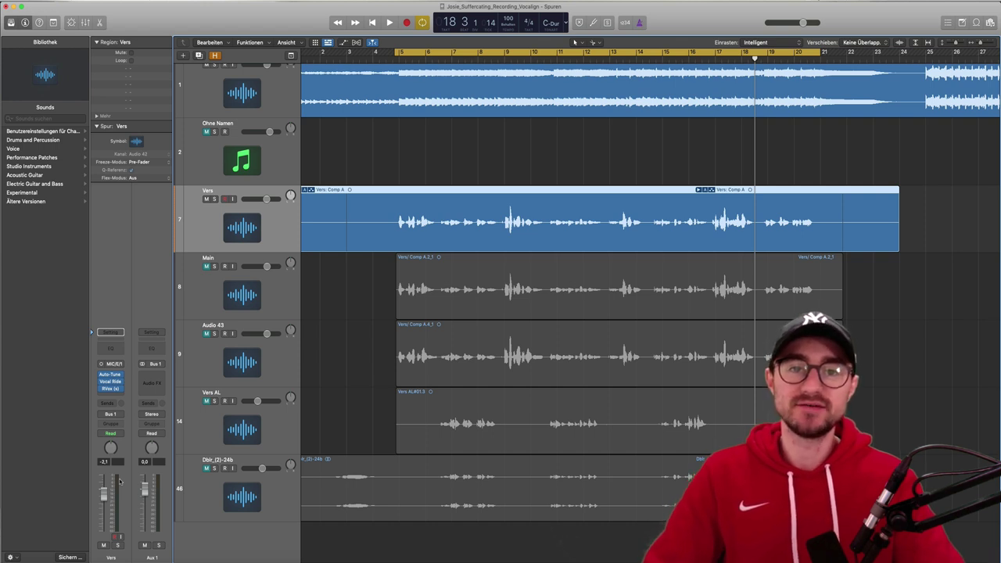
Play back the section with the Vers vocal to hear it without reverb, and stop the playback.
click(357, 326)
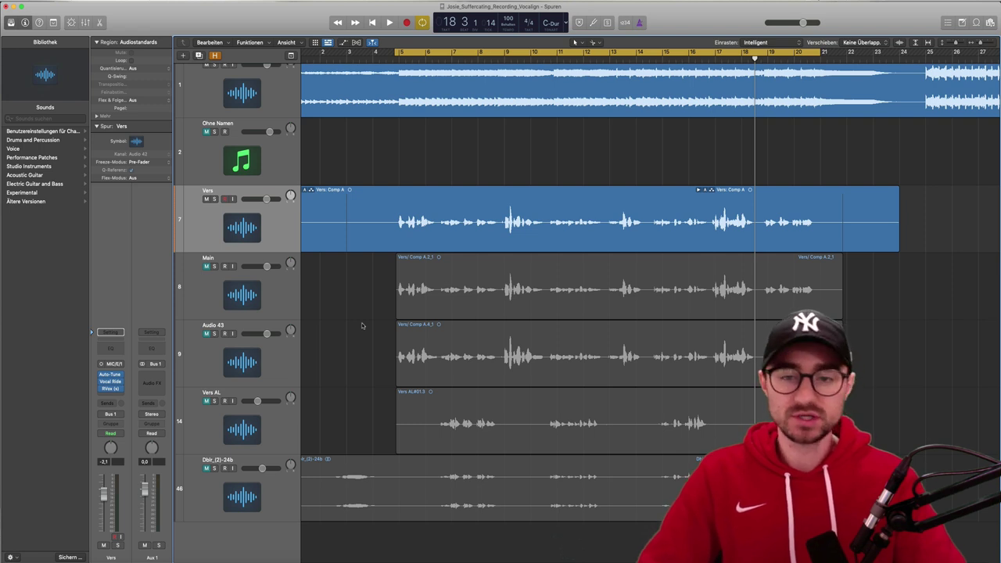
key(space)
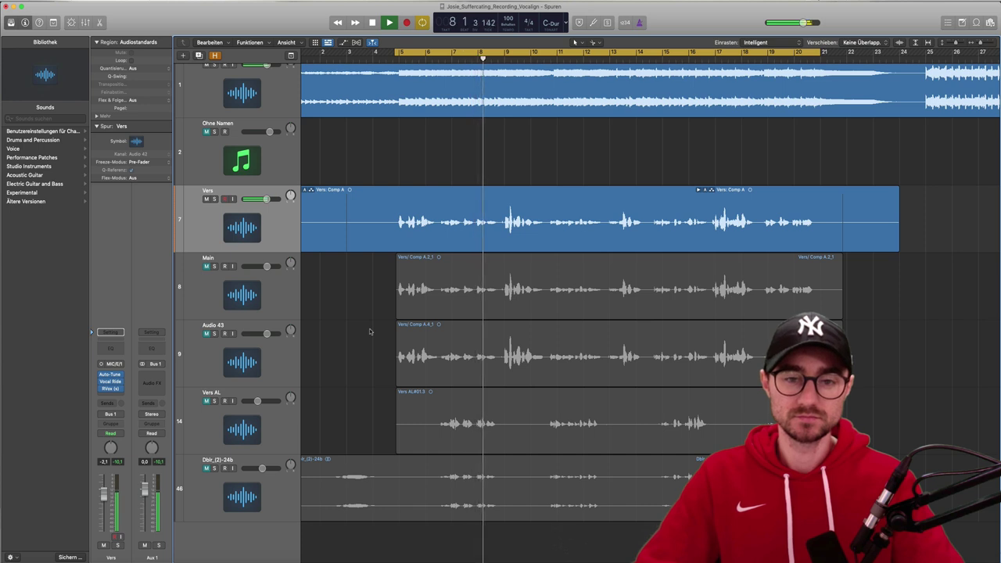
key(space)
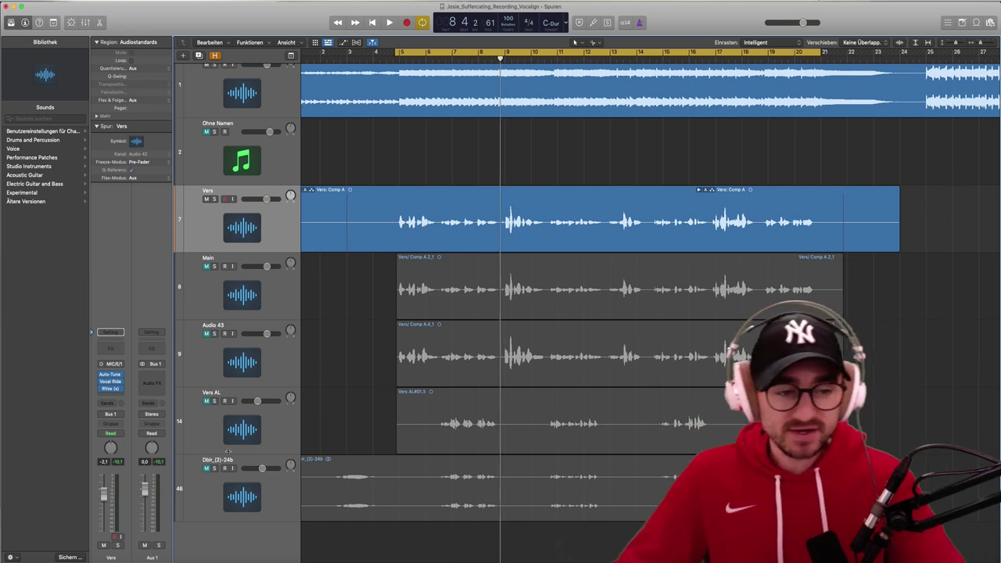
Add a send from the Vers track to Bus 11, routed to Aux 2.
click(110, 403)
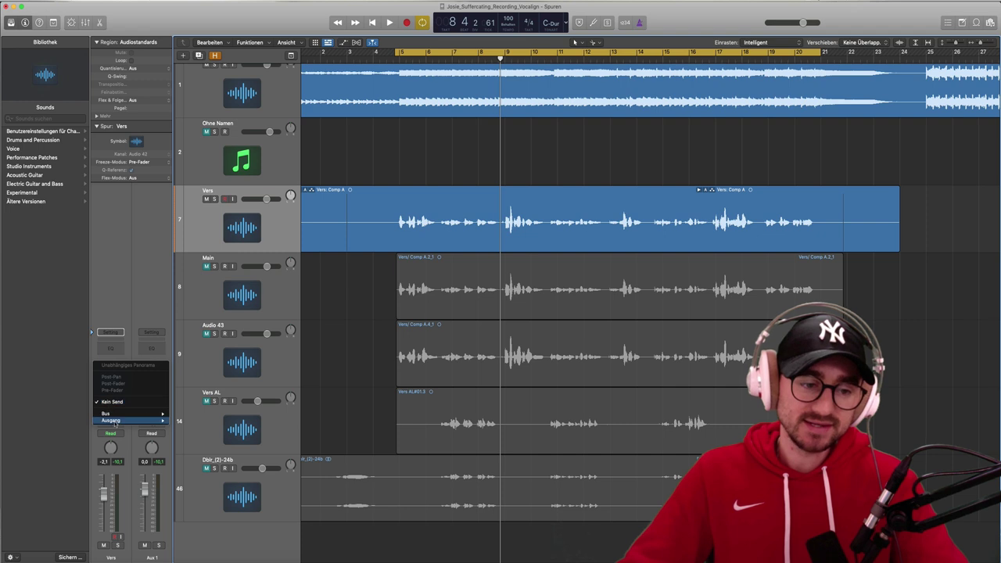
mouse_move(119, 414)
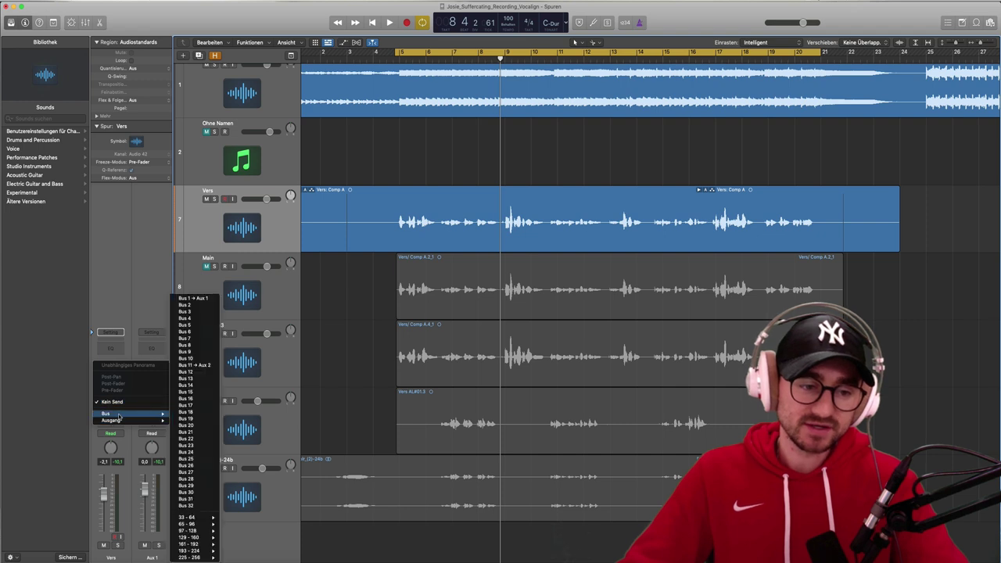
click(210, 366)
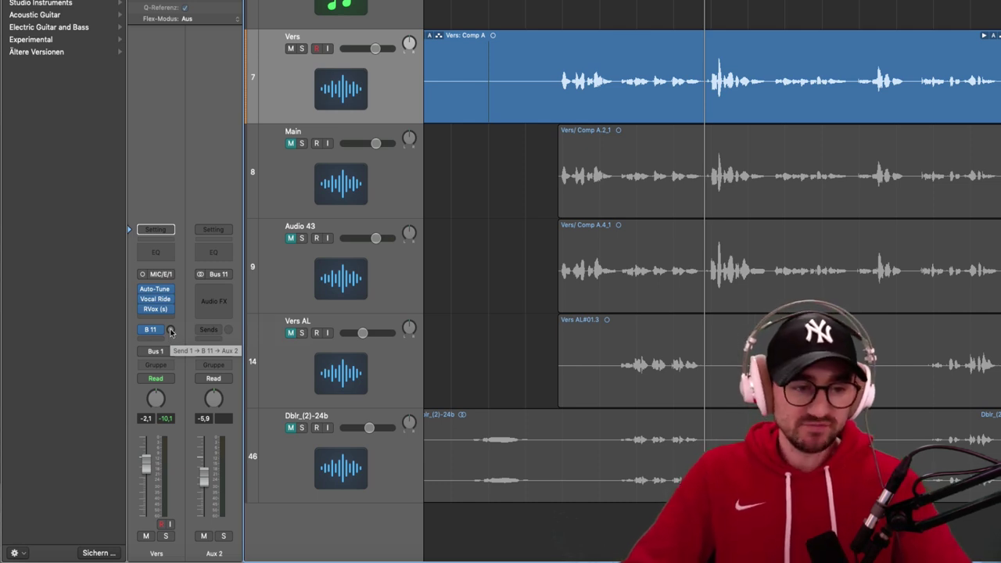
Insert the SilverVerb reverb in stereo on the Aux 2 channel.
click(223, 291)
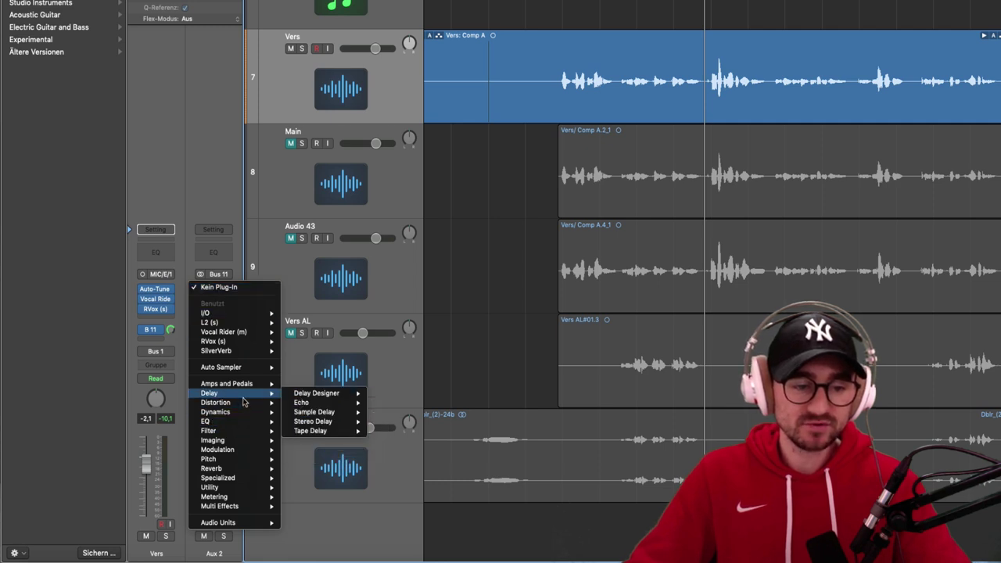
mouse_move(244, 406)
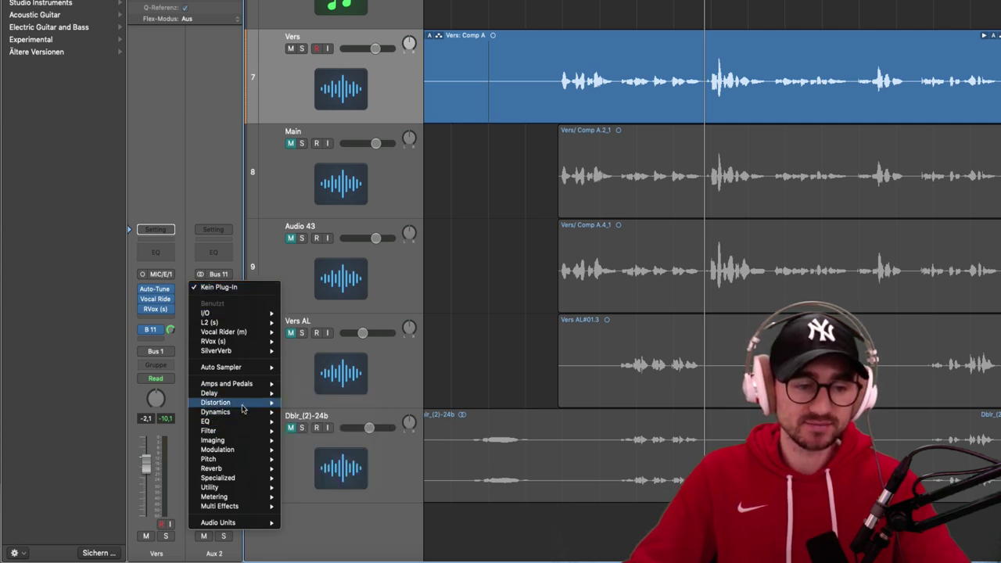
mouse_move(242, 454)
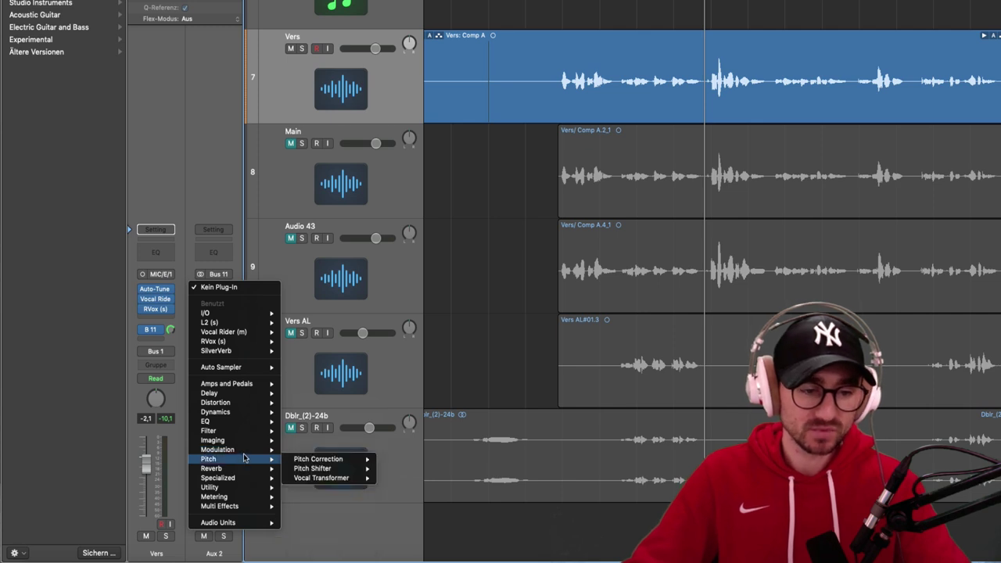
mouse_move(333, 486)
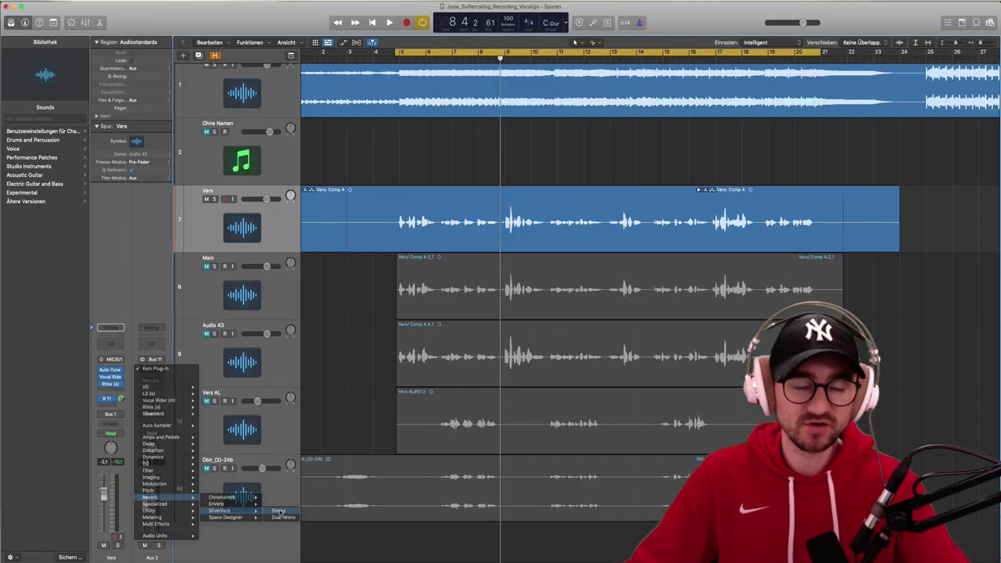
click(393, 488)
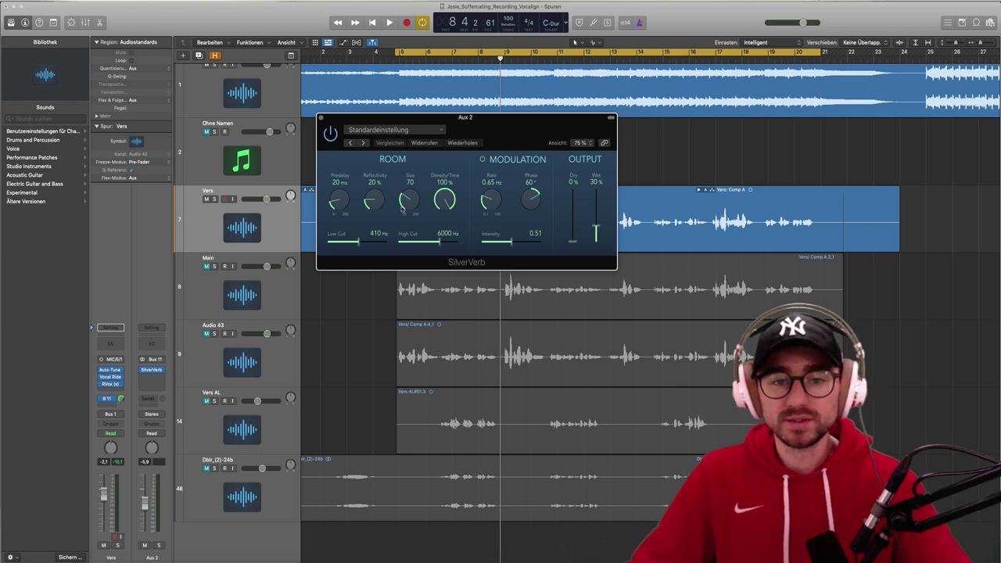
Set SilverVerb's Wet output to 100 % and bring its room Size from the maximum of 200 down to 28.
drag(596, 229, 598, 169)
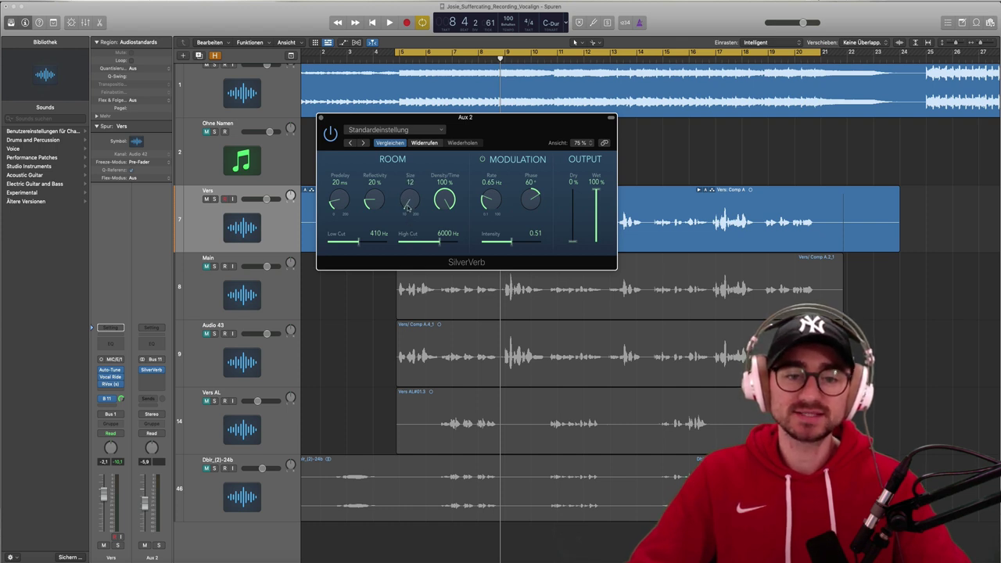
drag(405, 212, 442, 90)
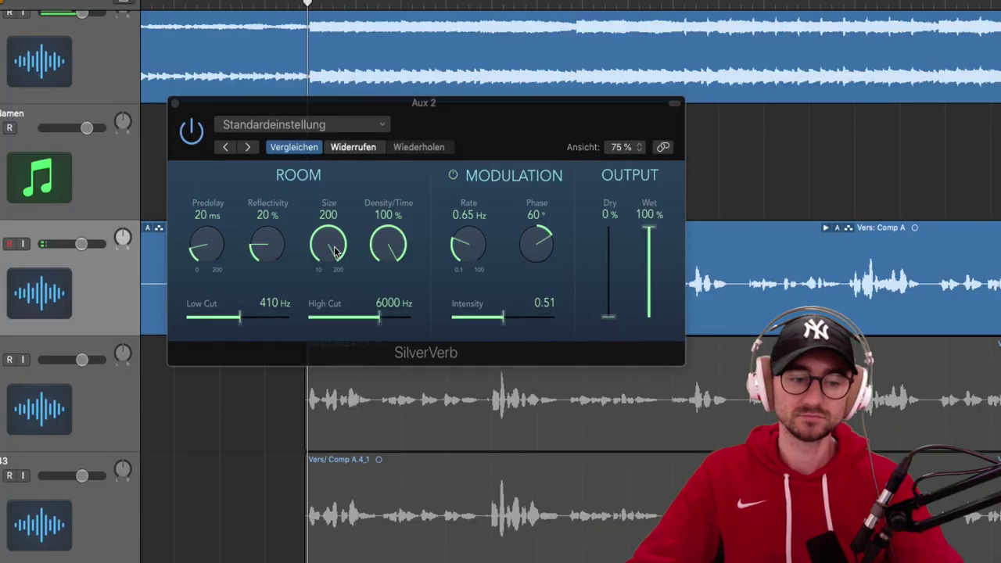
drag(334, 250, 330, 288)
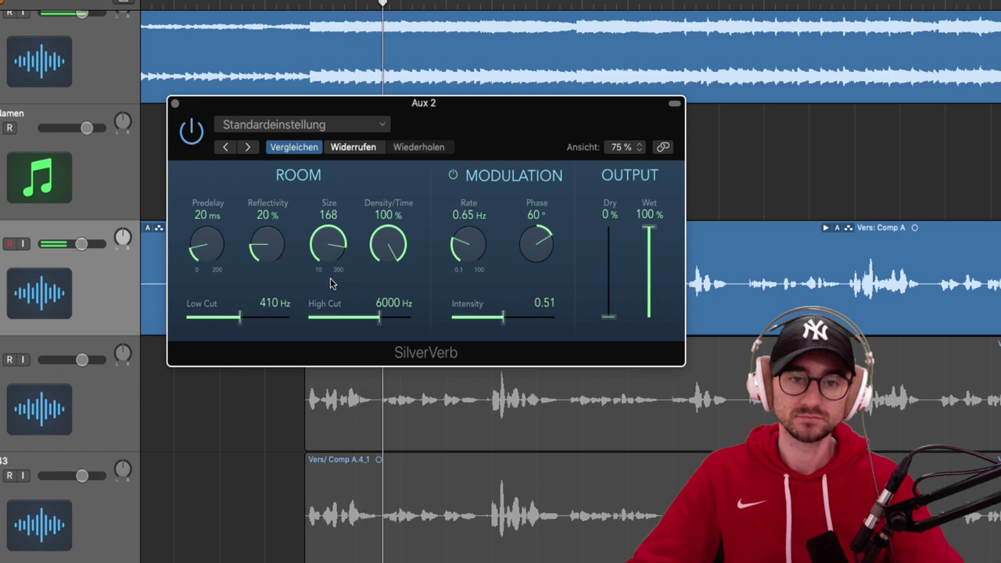
drag(334, 225, 331, 316)
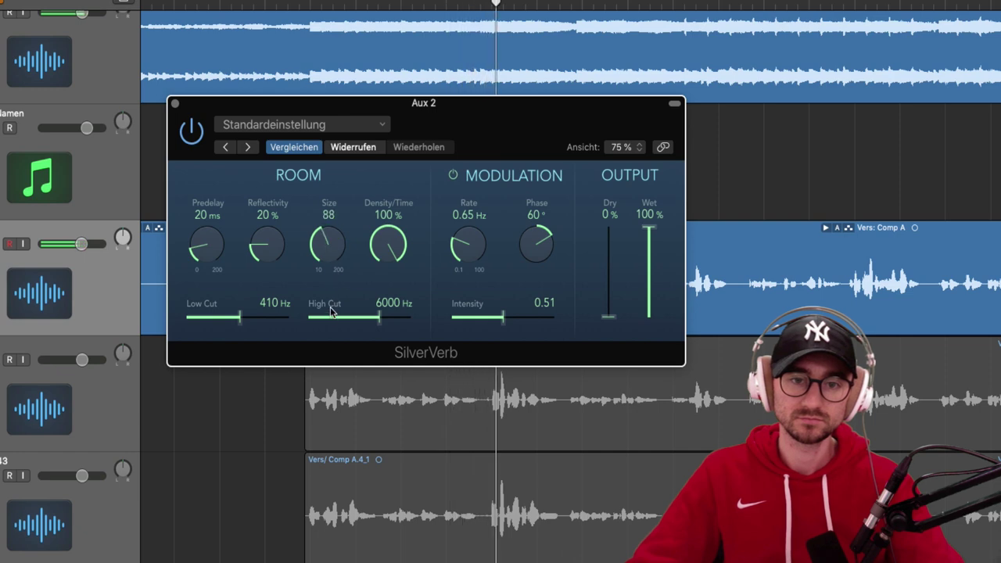
drag(327, 249, 329, 286)
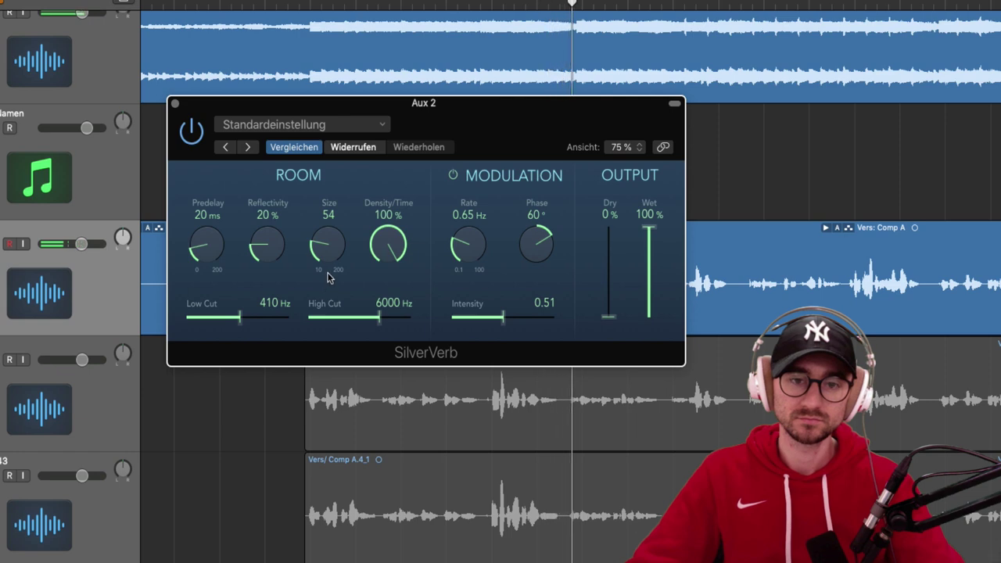
drag(327, 252, 328, 261)
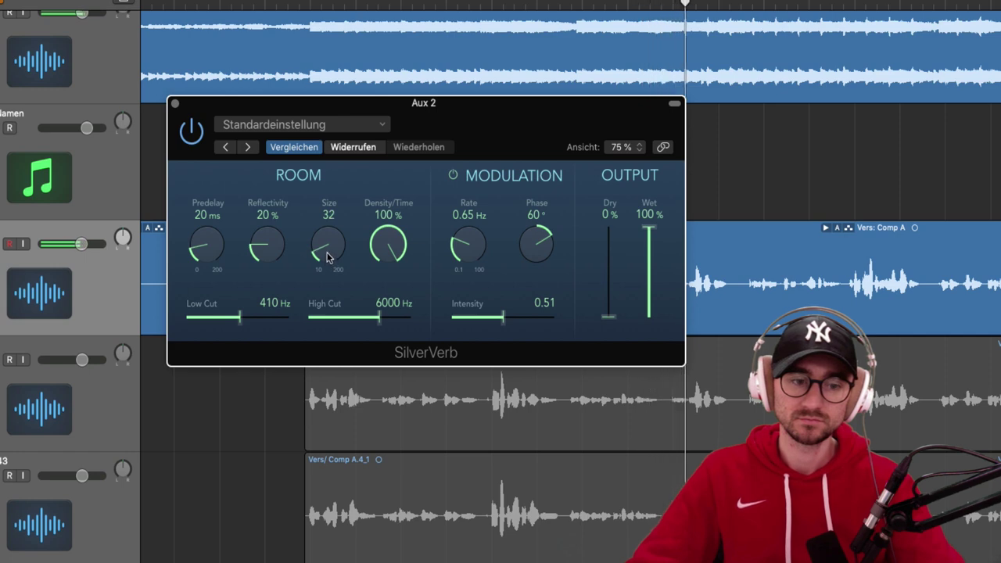
drag(329, 261, 329, 263)
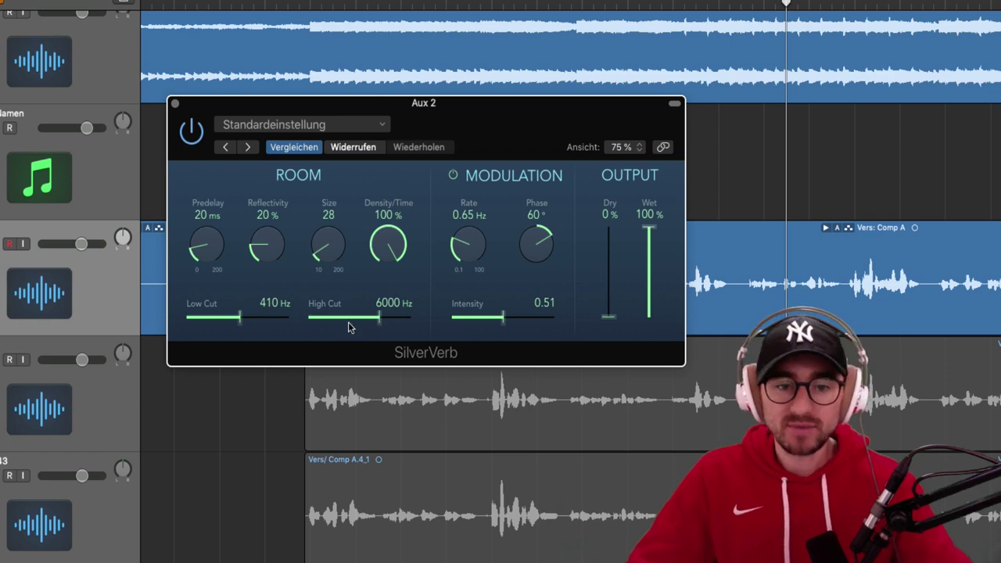
Set SilverVerb's High Cut to 12000 Hz and its Predelay to 47 ms, trying 0 ms first.
drag(378, 319, 530, 330)
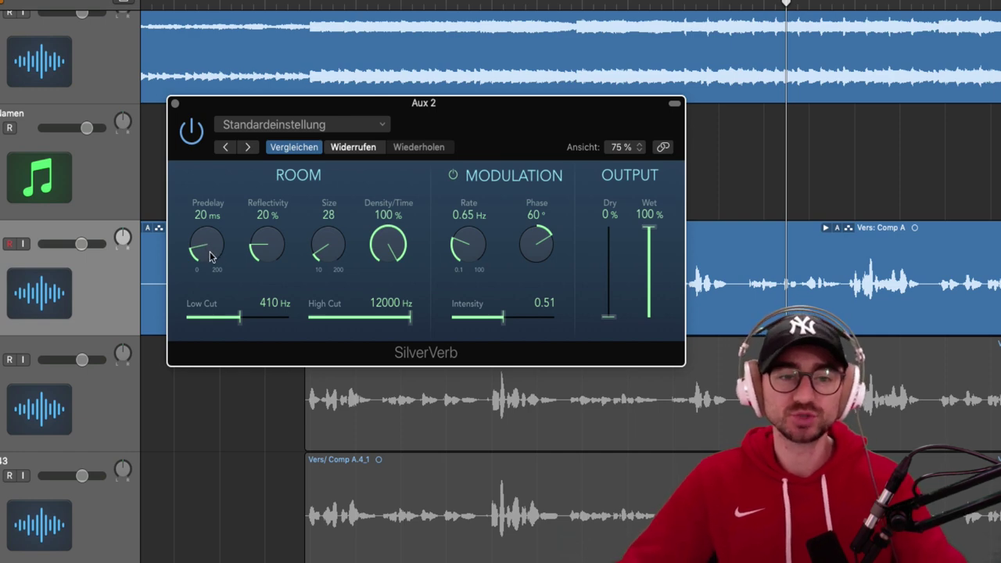
drag(204, 252, 217, 291)
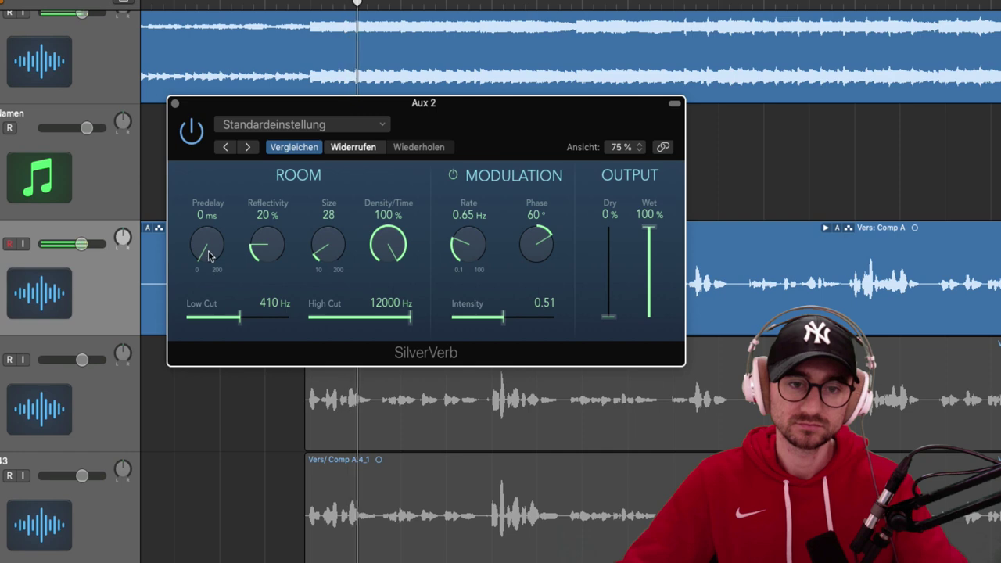
drag(207, 257, 206, 190)
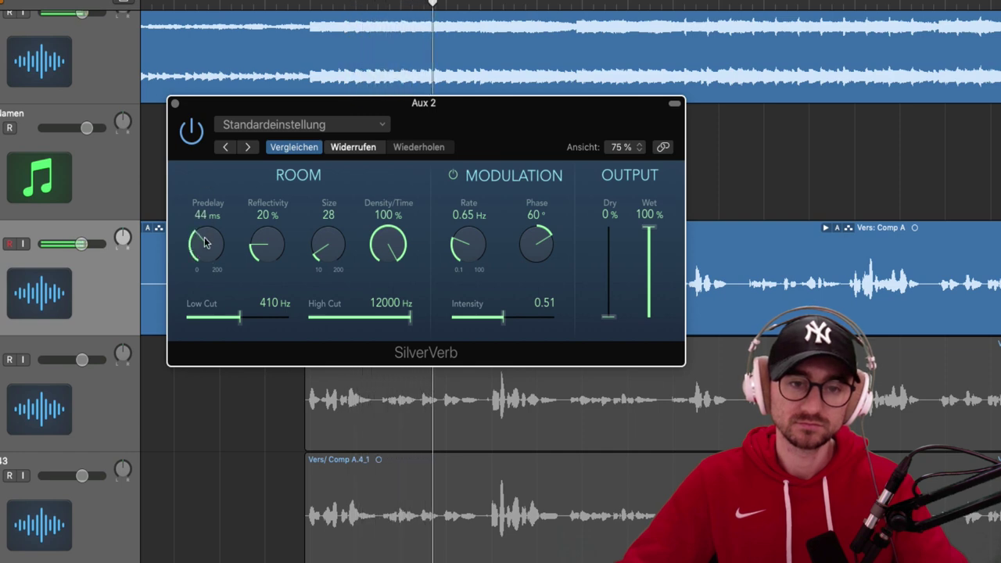
drag(203, 241, 206, 175)
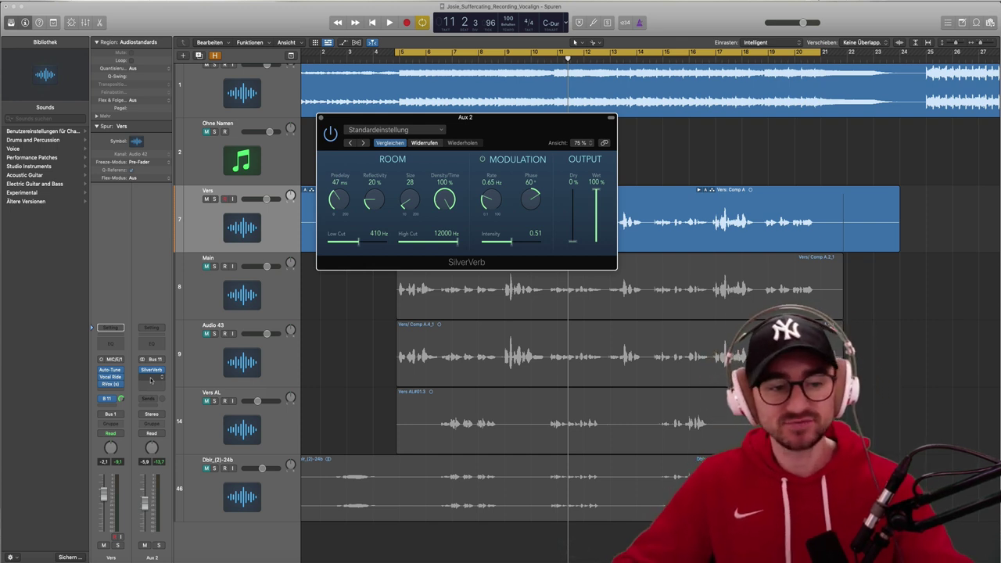
Insert a stereo Spreader after SilverVerb on Aux 2 and place its window below the reverb's.
click(151, 379)
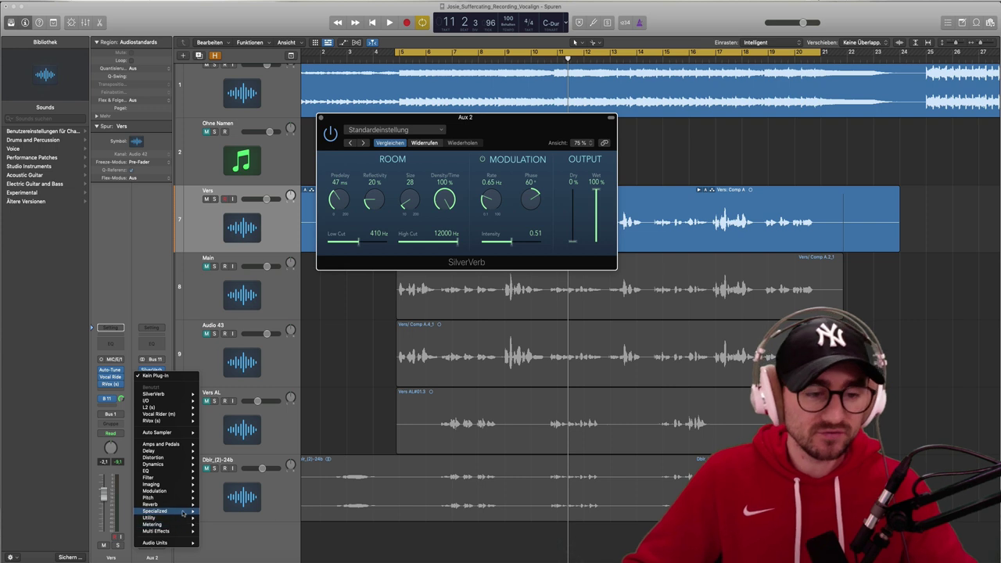
mouse_move(180, 520)
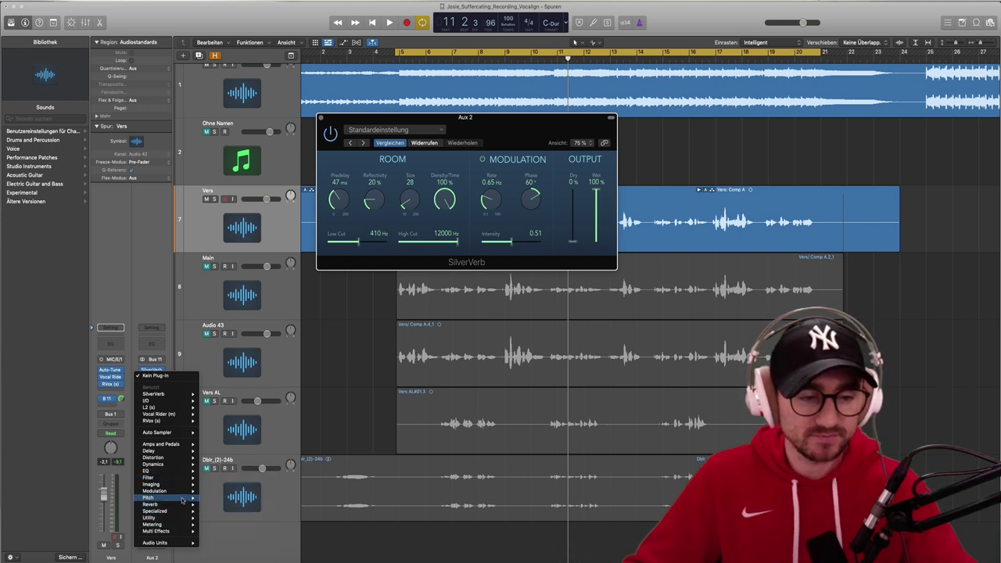
mouse_move(185, 492)
mouse_move(242, 552)
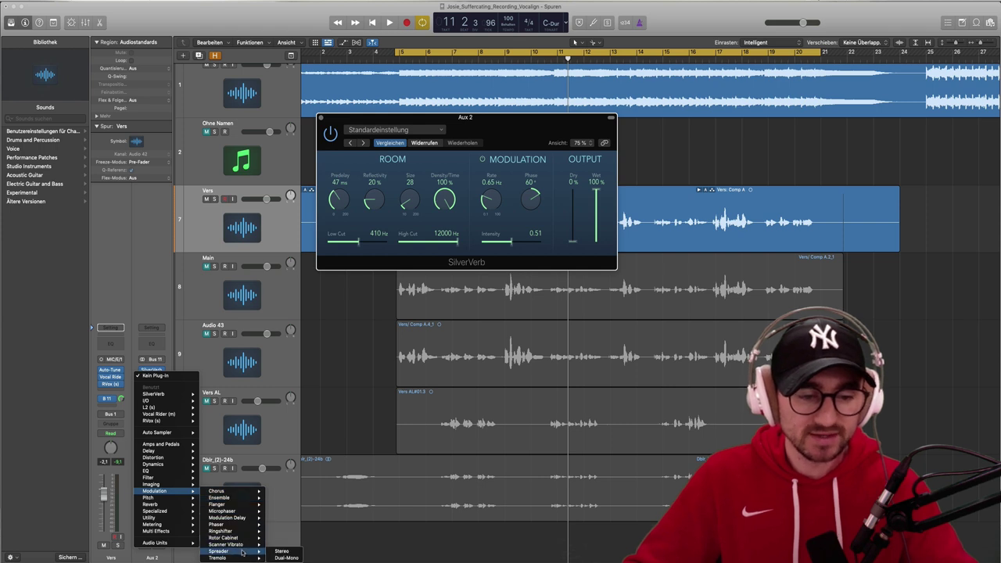
click(280, 552)
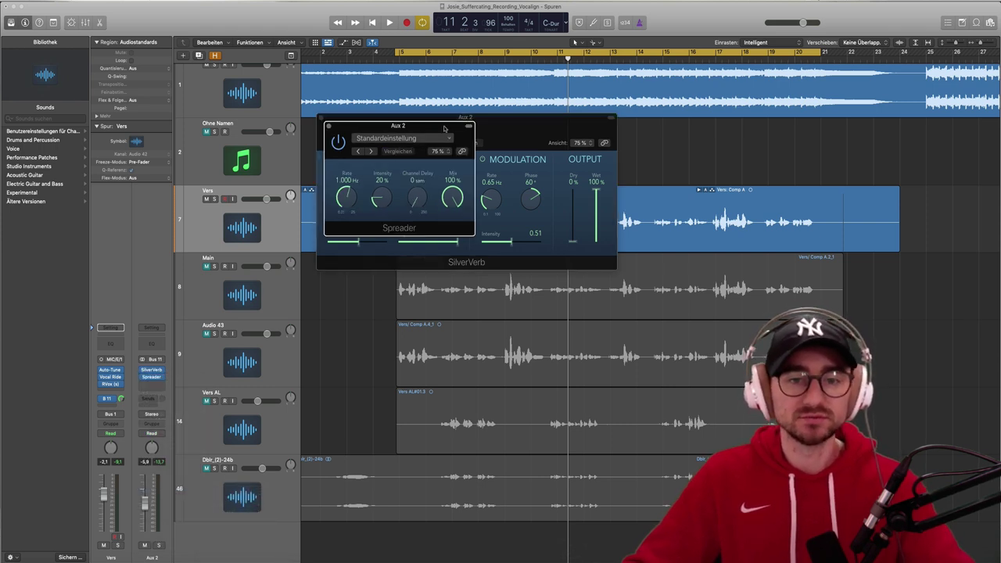
drag(416, 131, 451, 292)
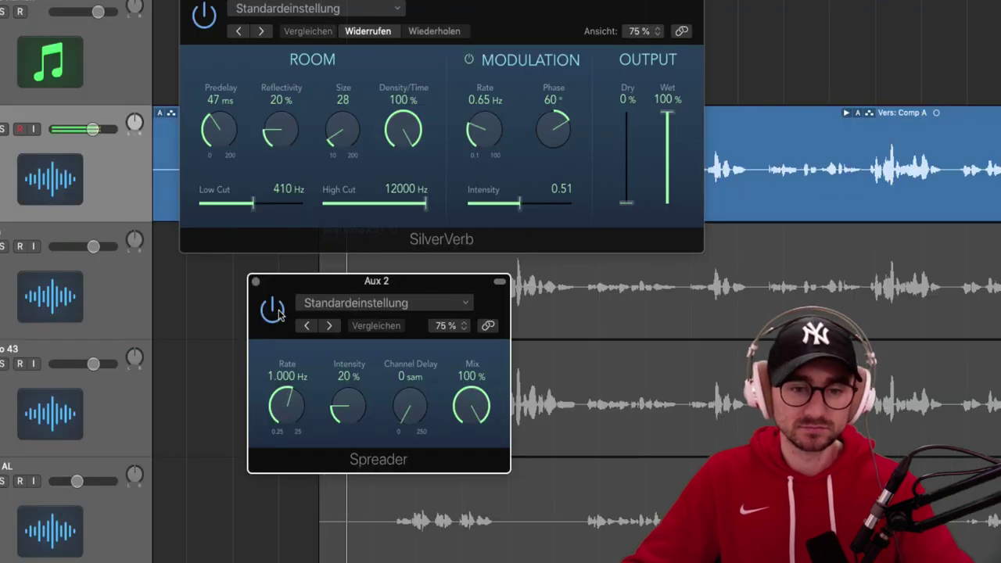
Bypass SilverVerb and compare the vocal during playback with the Spreader switched off and on.
click(272, 311)
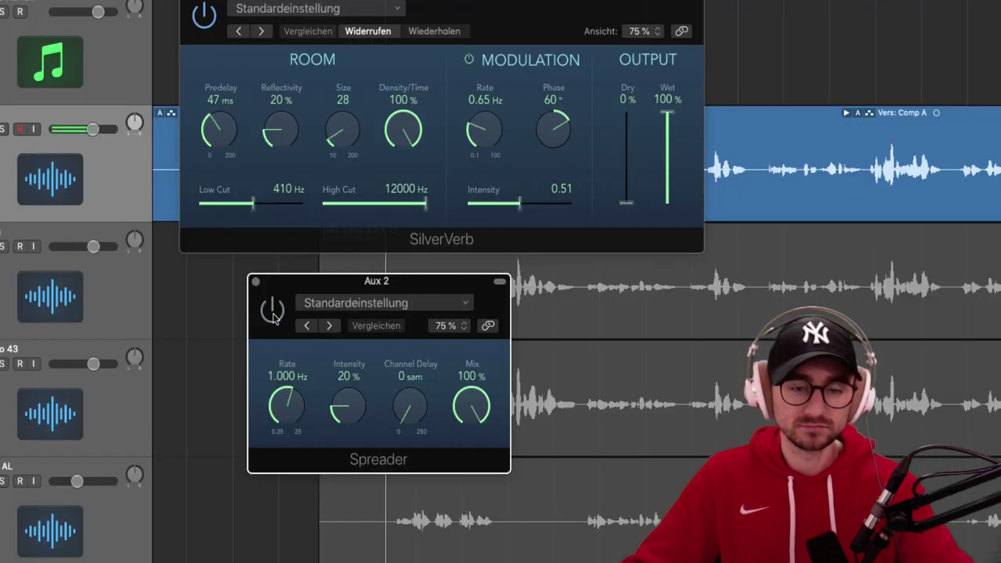
click(272, 311)
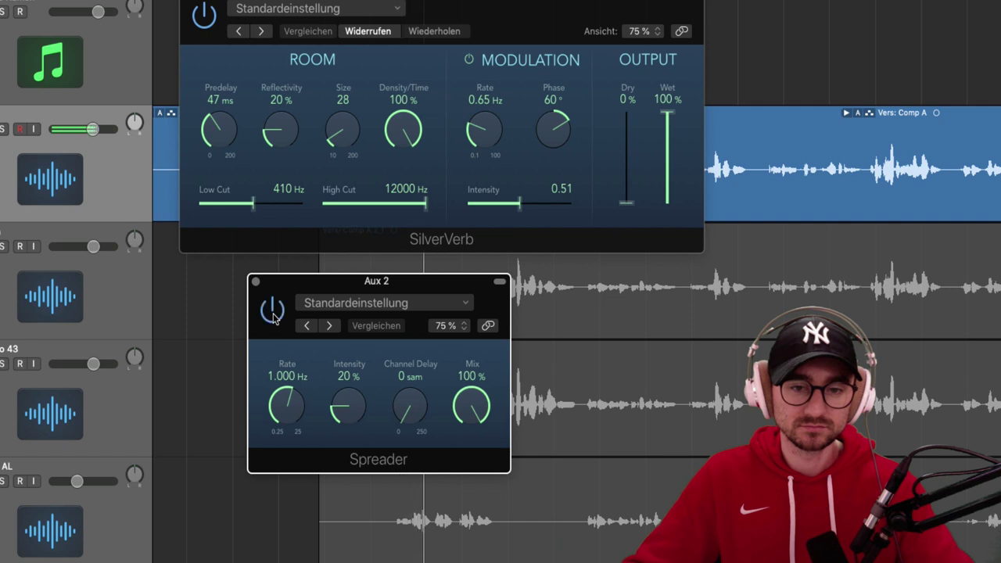
click(204, 15)
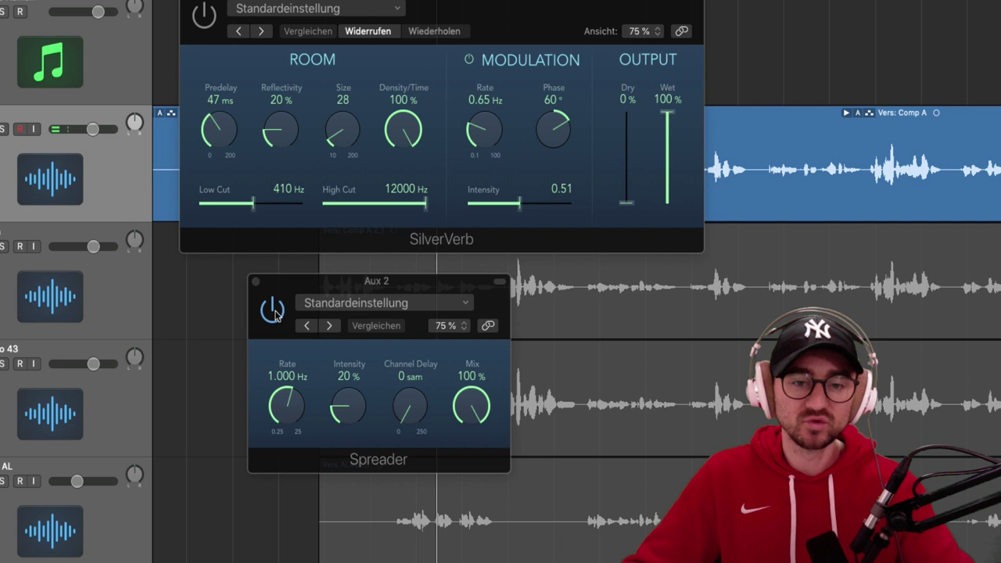
key(space)
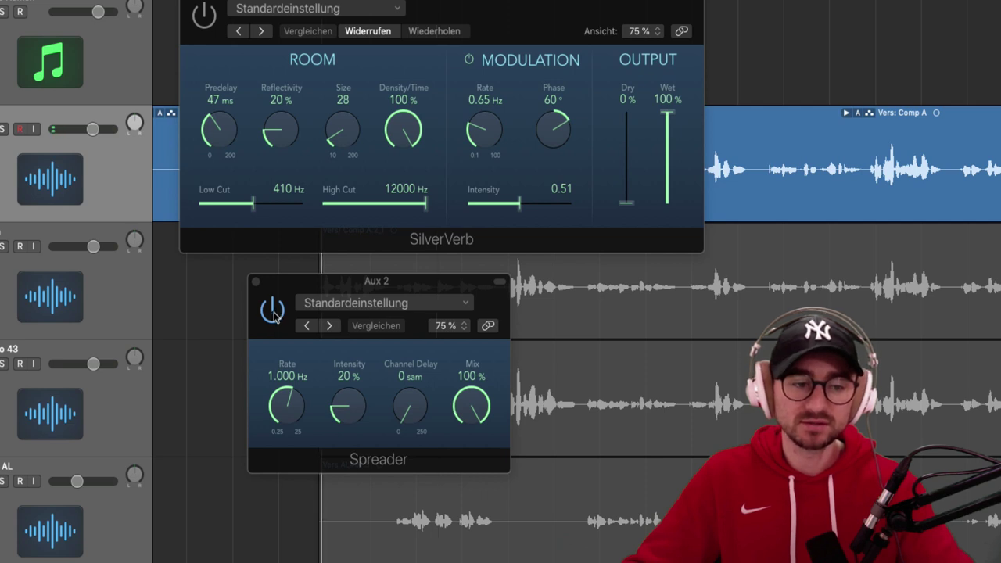
click(272, 311)
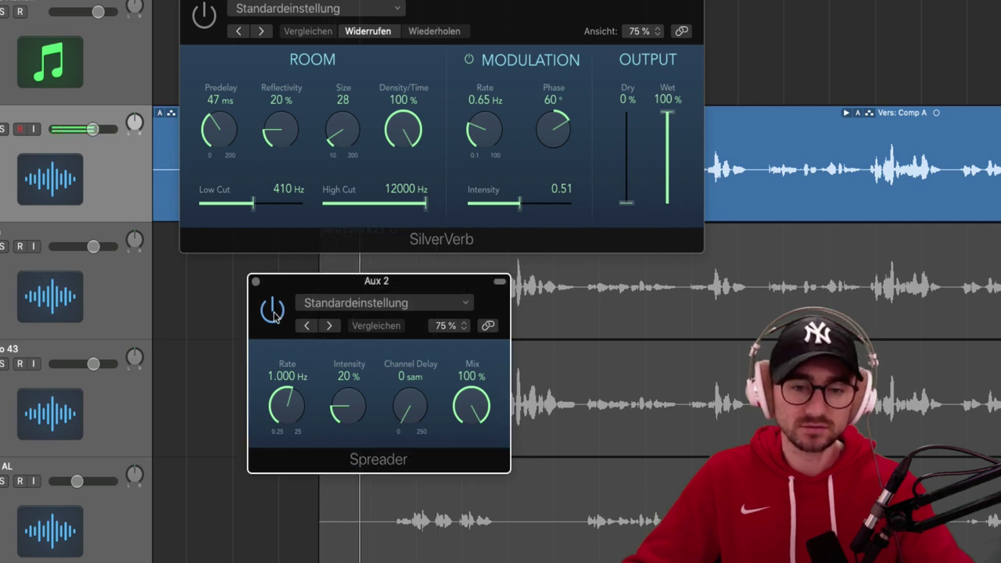
click(272, 311)
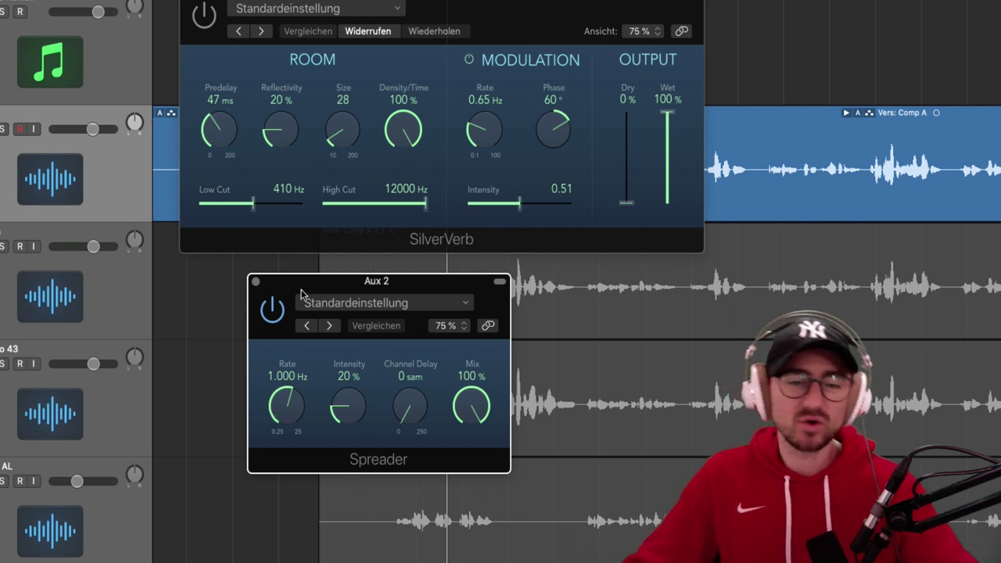
Load the Doubling Like Vocals preset in the Spreader on Aux 2.
click(389, 304)
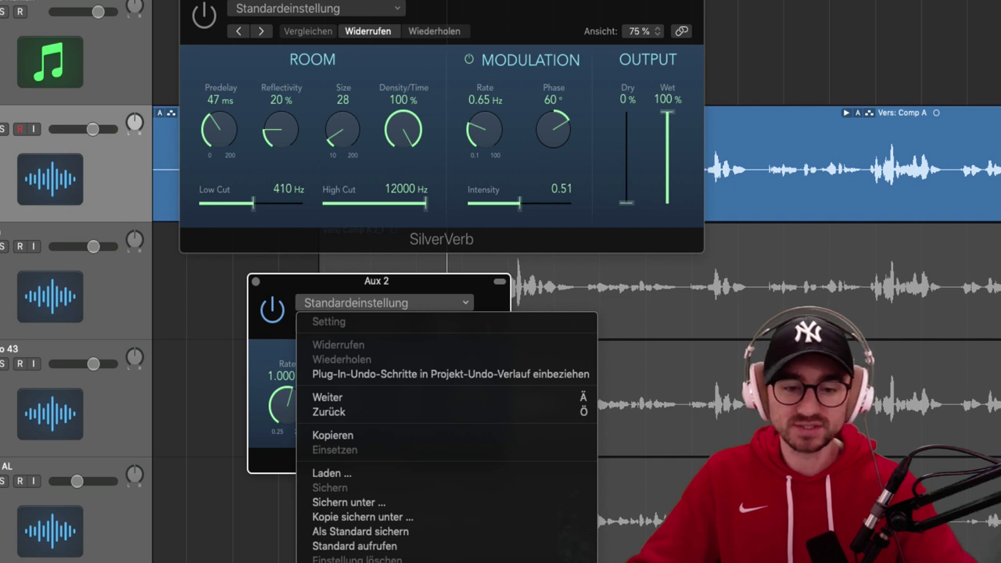
click(368, 561)
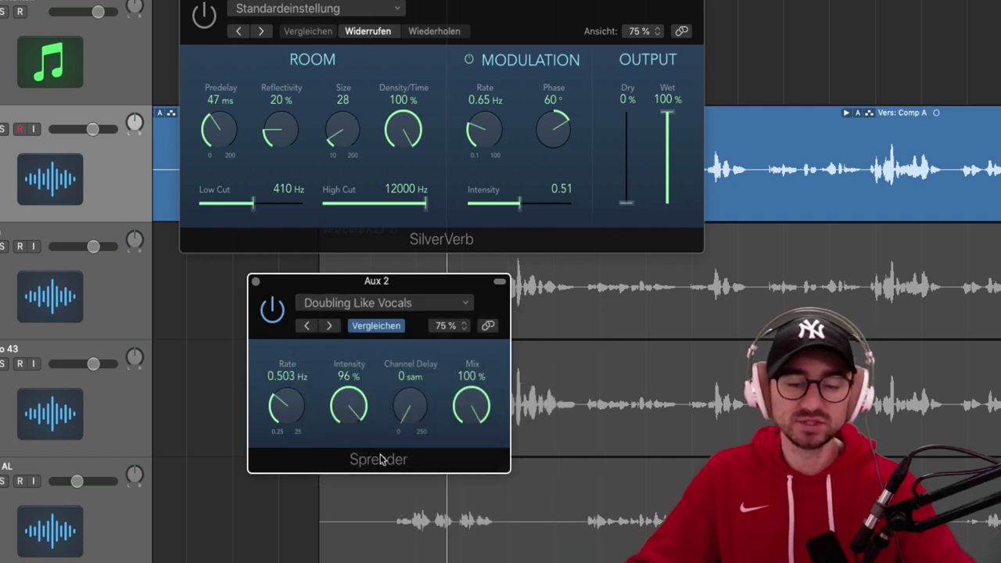
Play the verse vocal and compare the Spreader's doubling preset switched off and on while SilverVerb stays bypassed.
key(space)
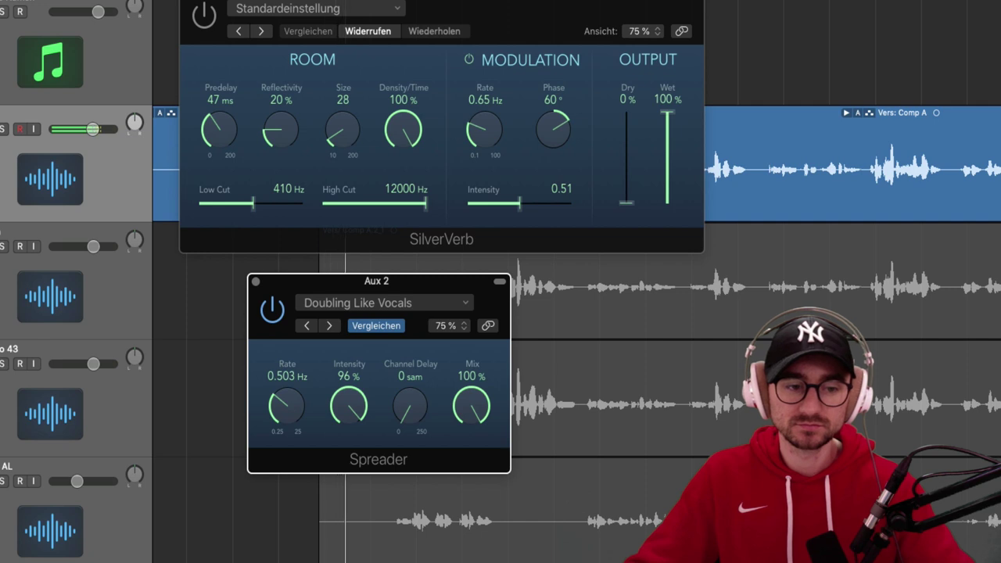
click(273, 310)
click(272, 310)
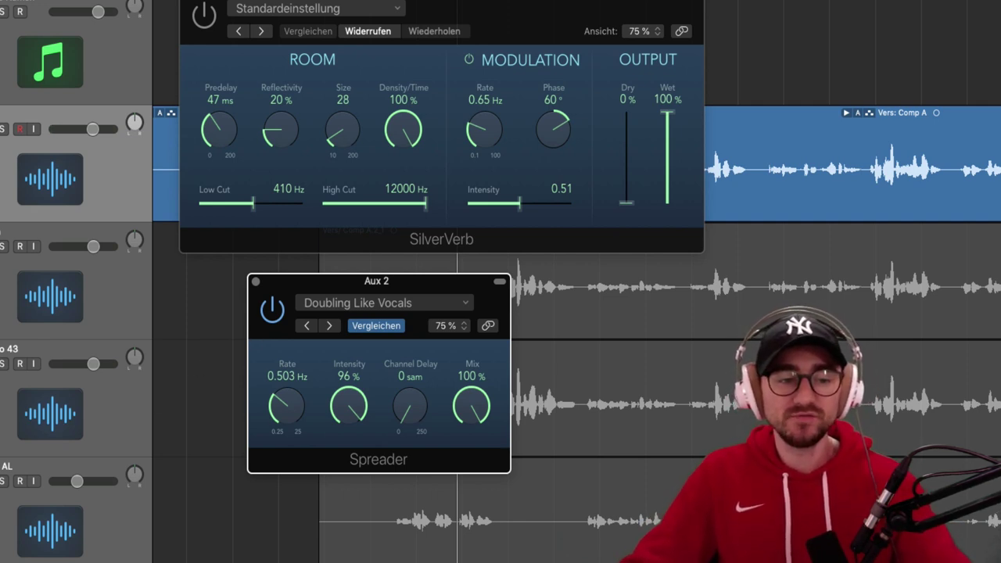
Switch SilverVerb back on and compare the vocal during playback with the Spreader off and on, leaving it on.
click(204, 16)
key(space)
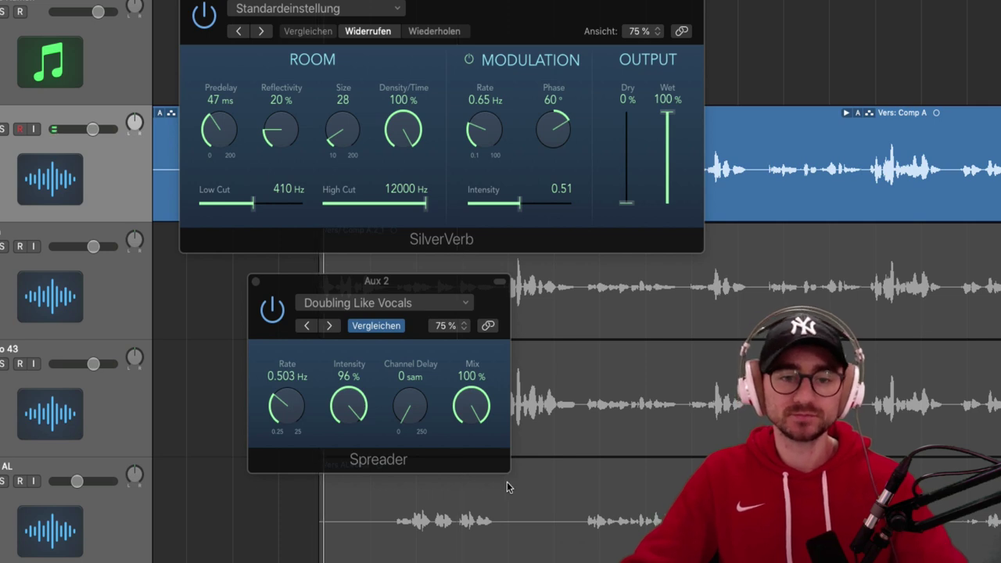
click(271, 317)
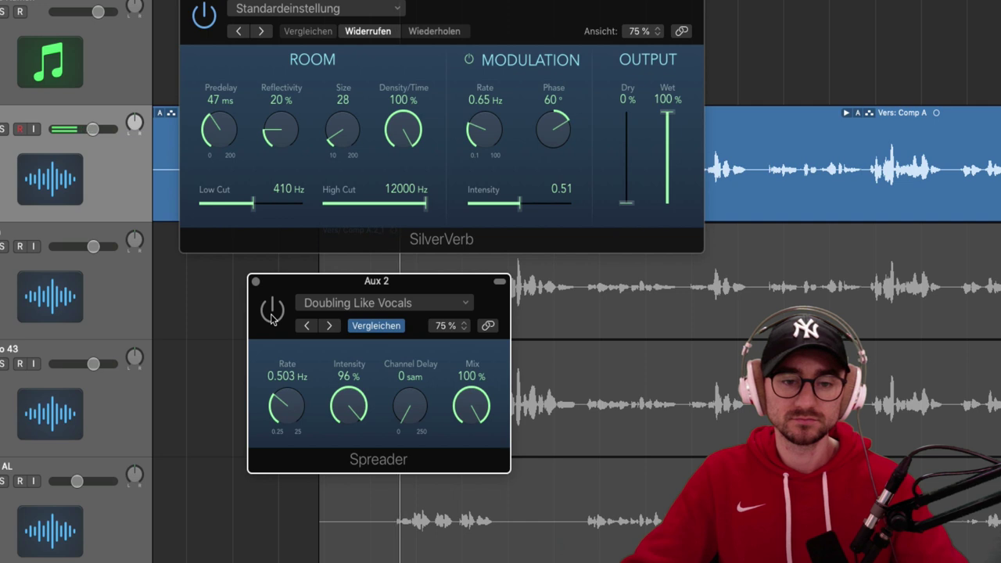
click(271, 316)
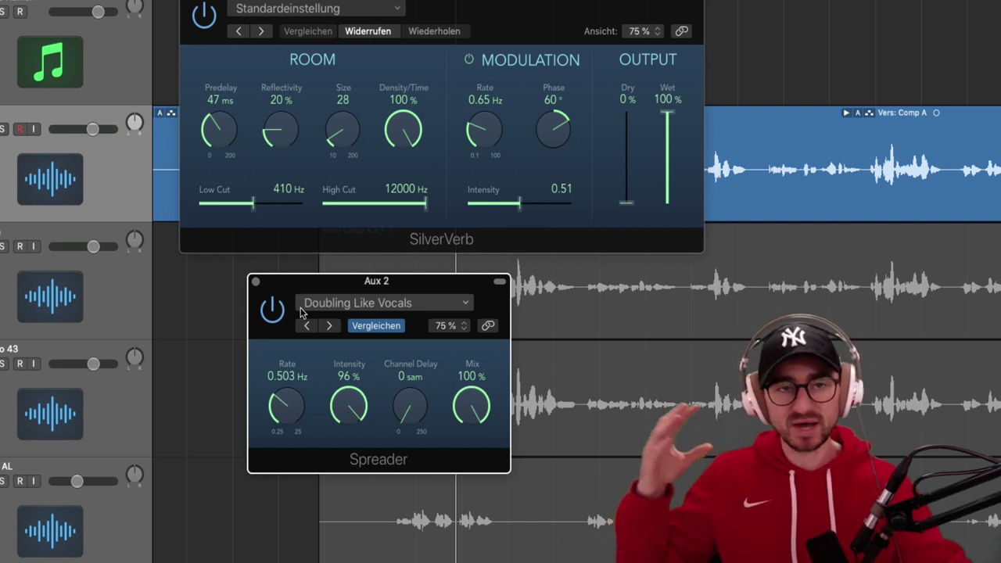
key(space)
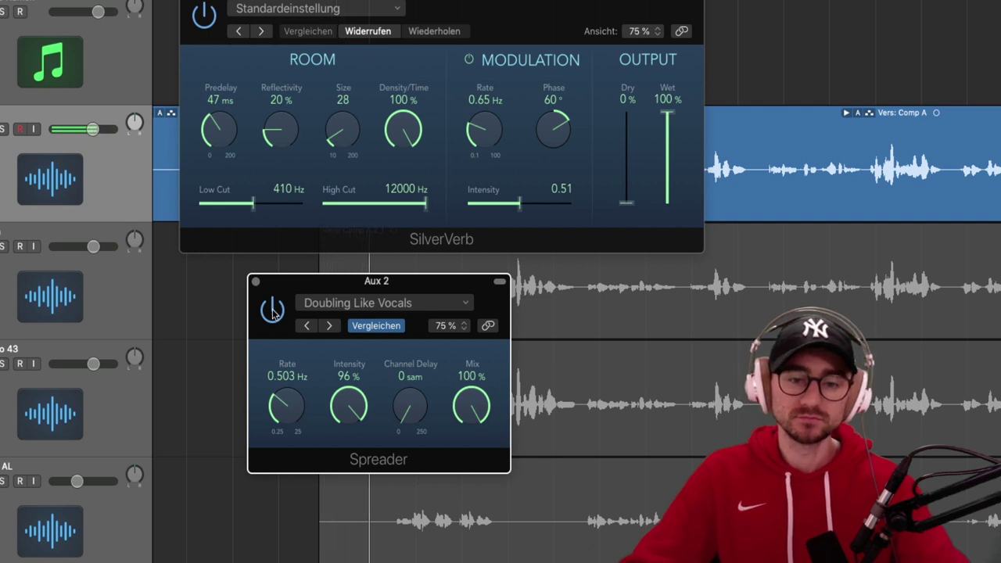
click(273, 311)
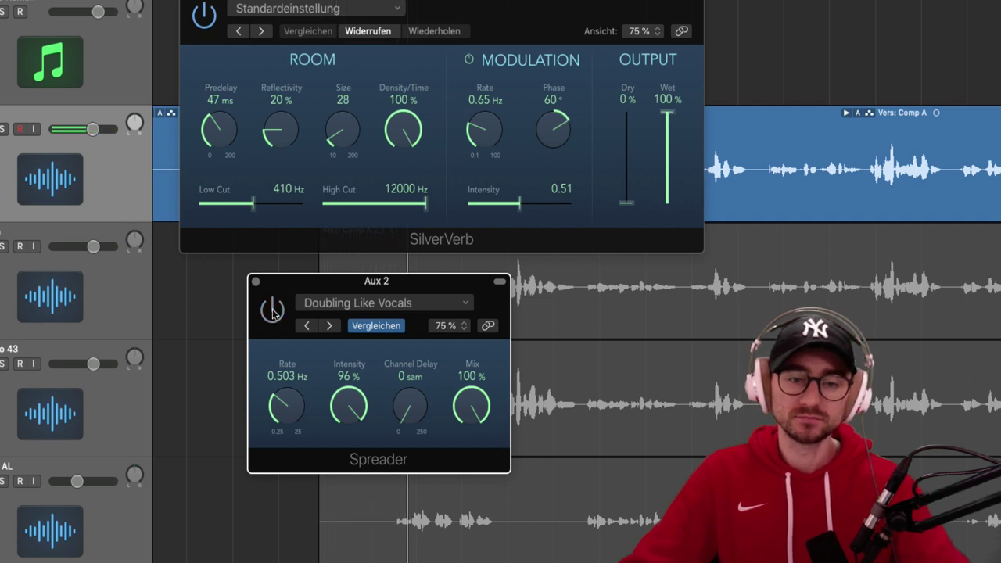
click(272, 310)
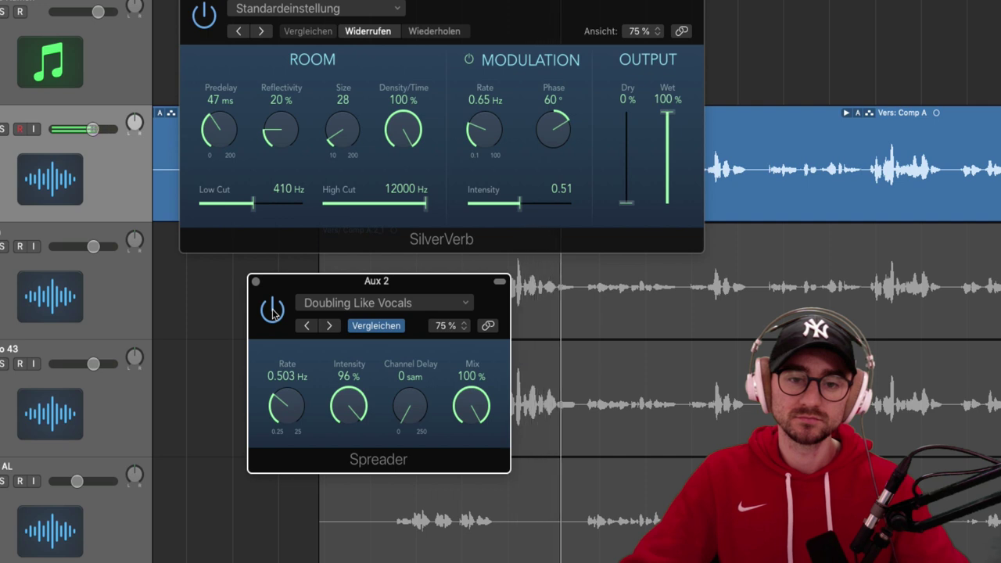
key(space)
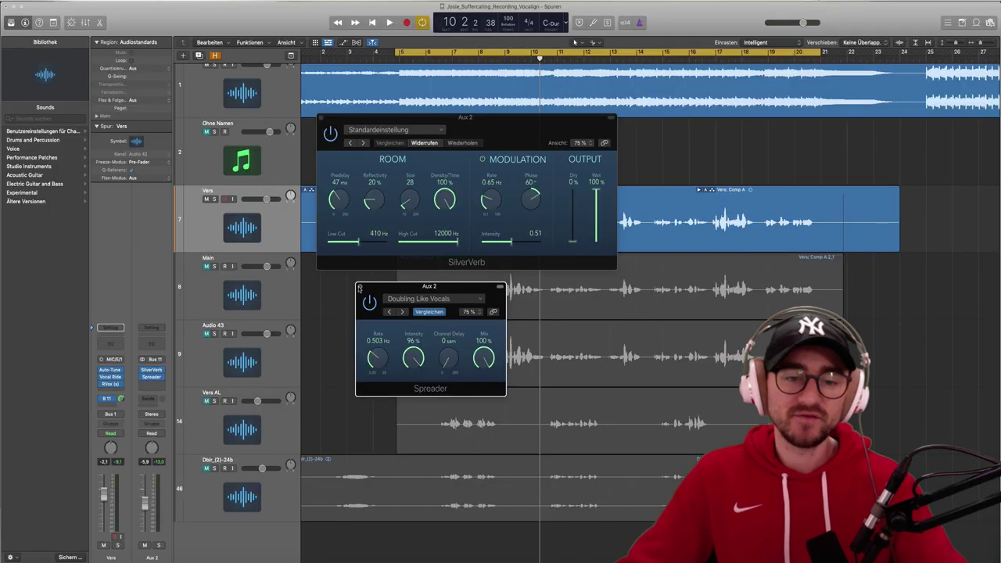
Close the Spreader and SilverVerb windows, insert a Channel EQ on Aux 2 and move its window fully into view.
click(361, 288)
click(321, 116)
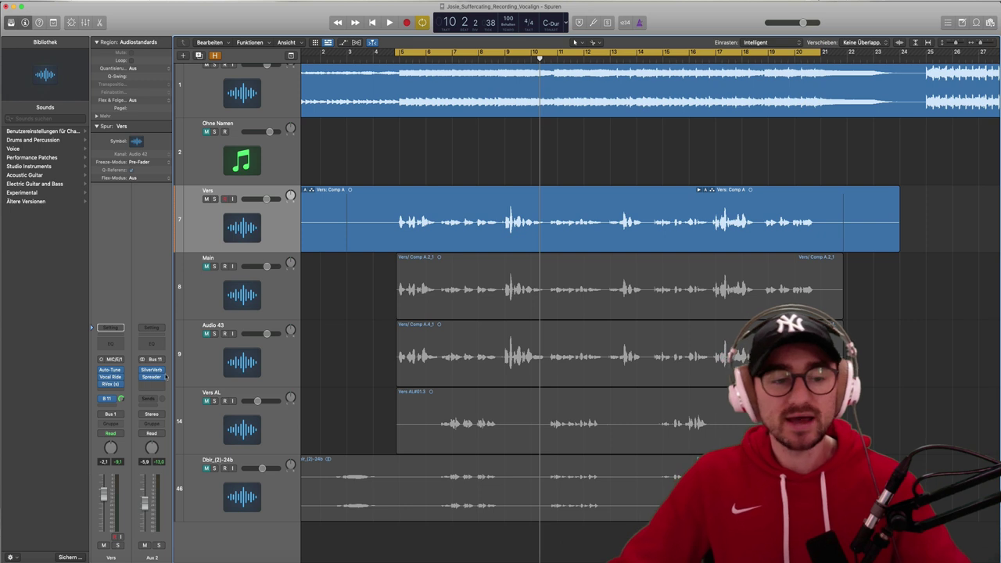
click(154, 344)
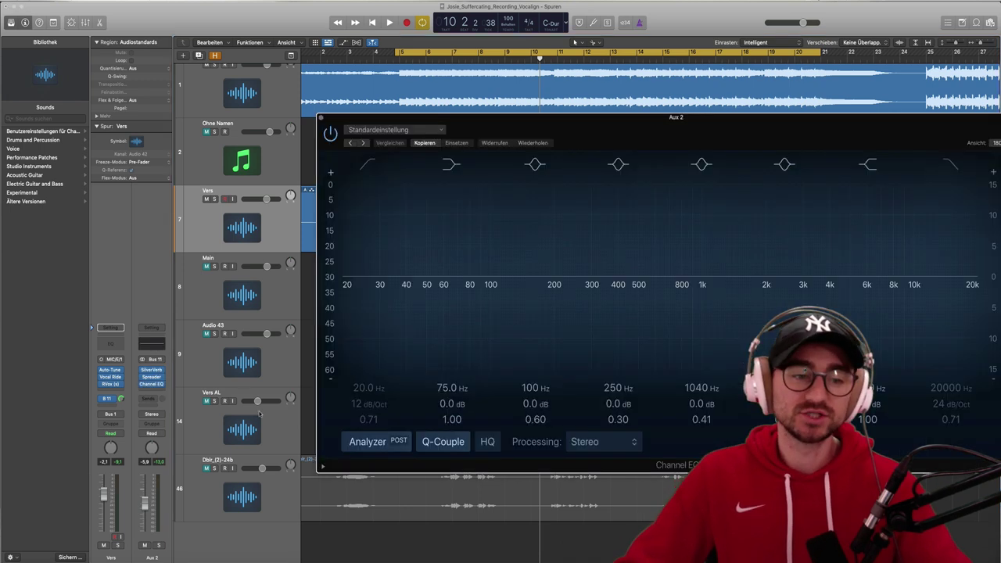
drag(689, 125, 496, 160)
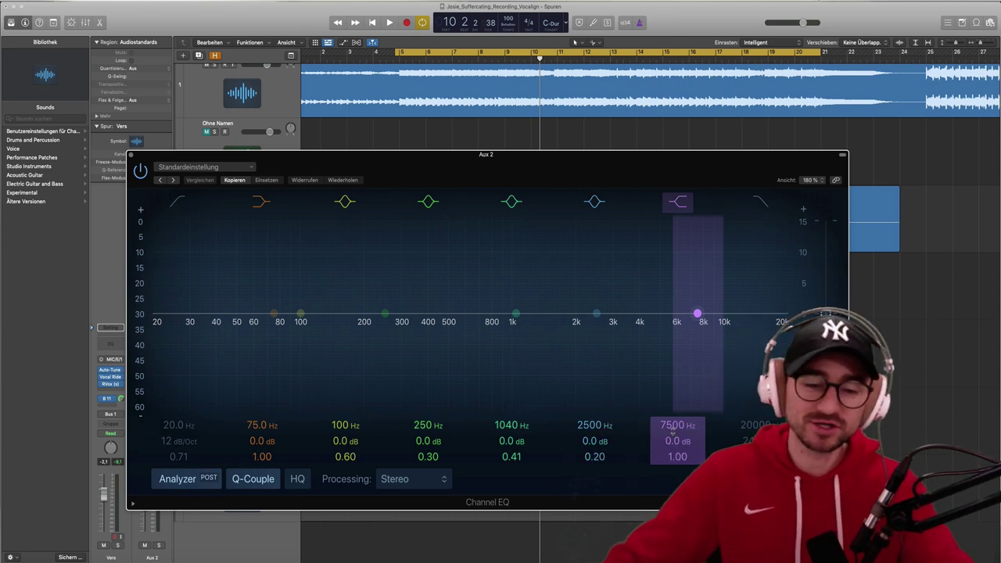
During playback, set the Channel EQ's high shelf to a +8.3 dB boost at 2920 Hz.
key(space)
mouse_move(678, 441)
mouse_down()
mouse_move(677, 409)
mouse_move(677, 461)
mouse_move(672, 448)
mouse_up()
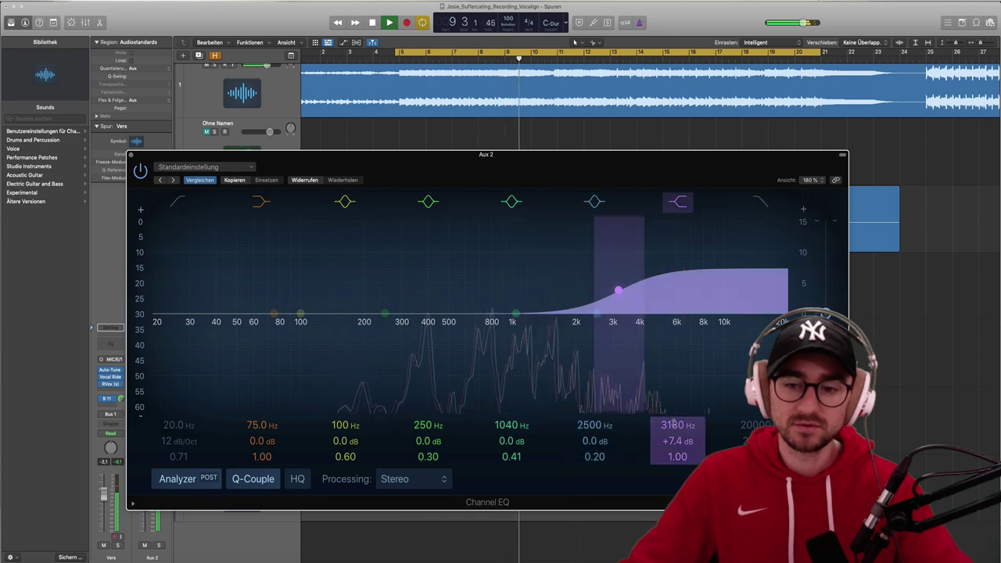
drag(674, 424, 674, 432)
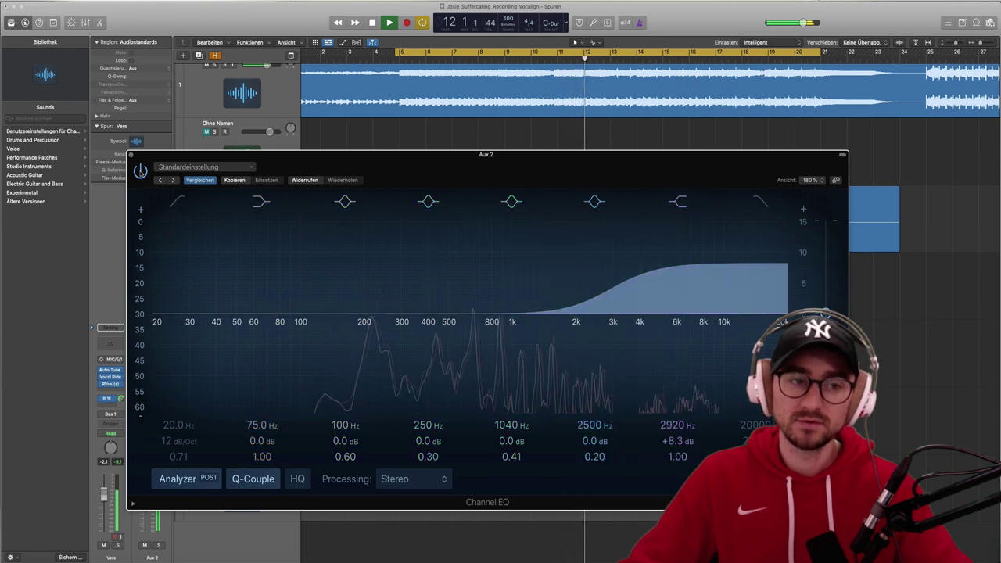
Compare the vocal with the Channel EQ bypassed and active, leave it on and close its window.
click(141, 172)
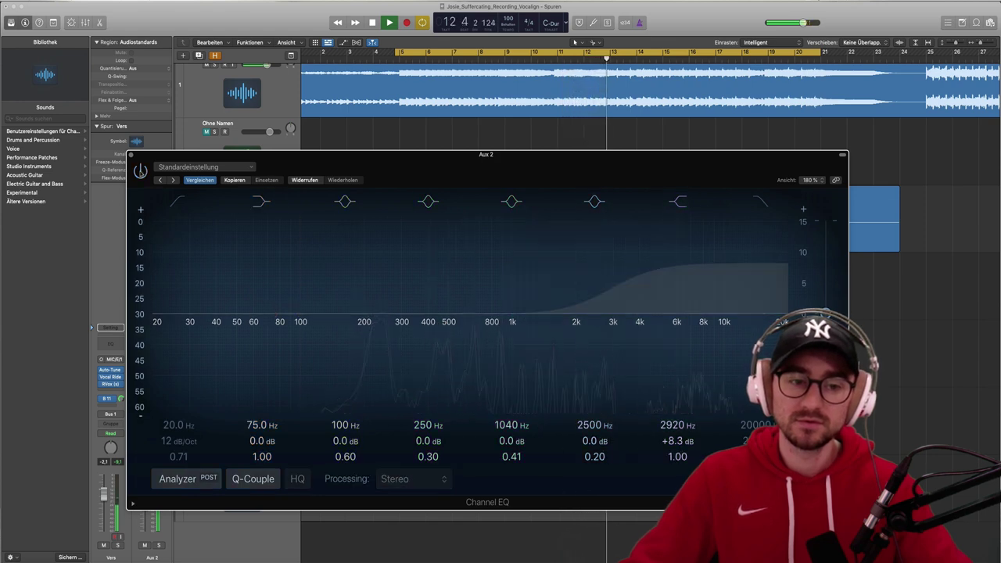
click(141, 171)
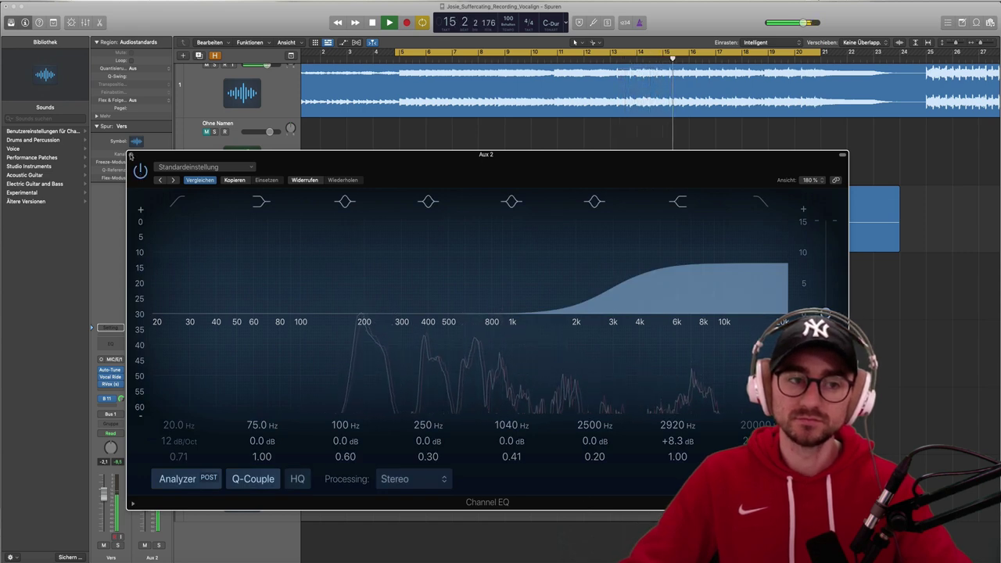
click(130, 155)
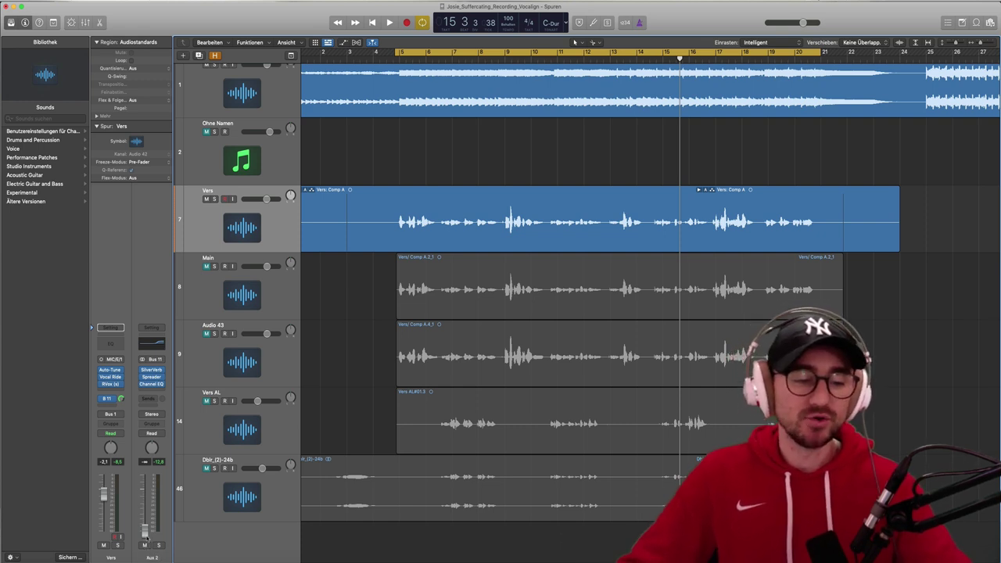
Blend Aux 2 in from silence during playback, trying -13.4 dB first and settling its fader at -16.4 dB.
key(space)
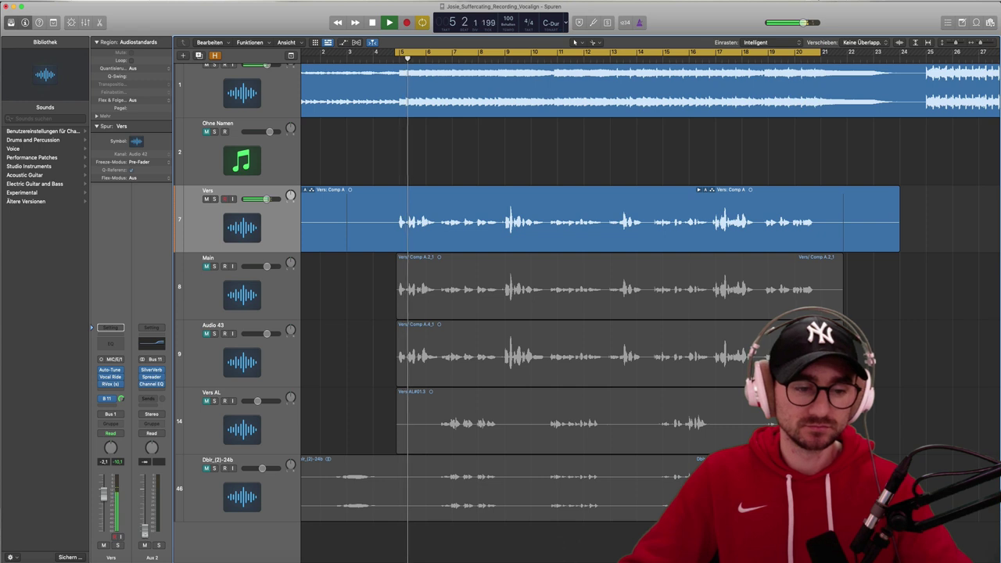
drag(145, 535, 144, 516)
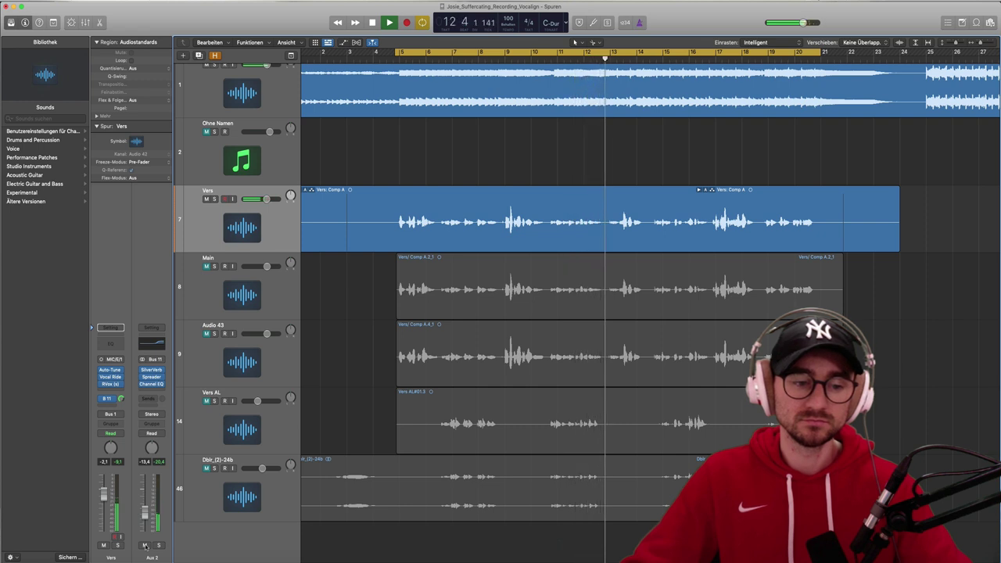
key(space)
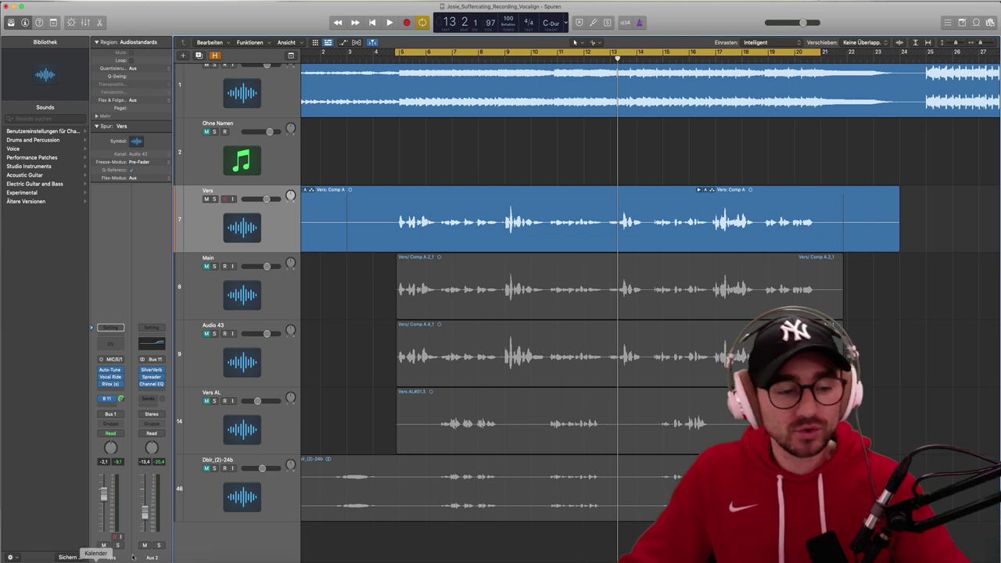
key(space)
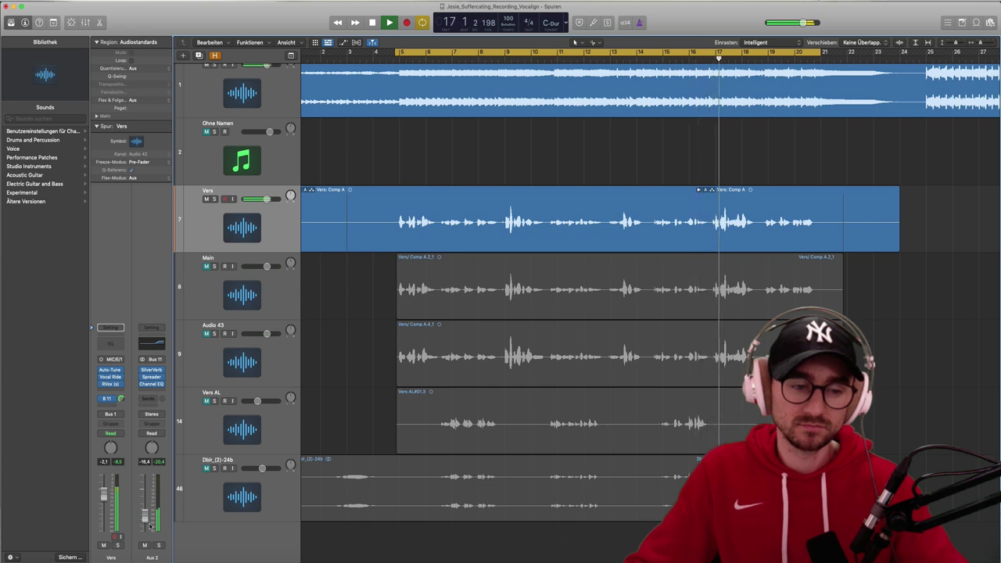
key(space)
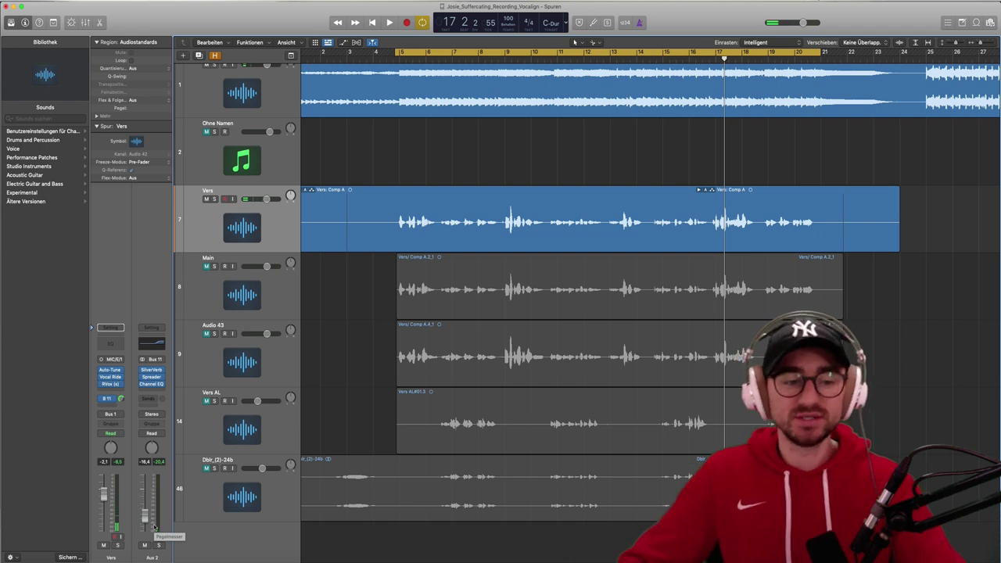
Reopen the Channel EQ on Aux 2 to review its high-shelf curve and close it again.
click(152, 384)
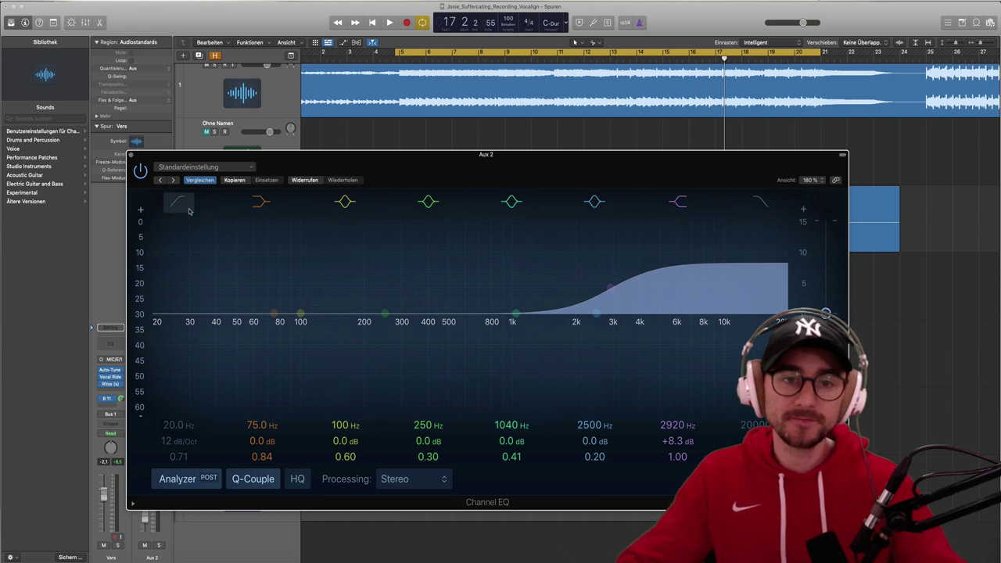
drag(157, 159, 149, 167)
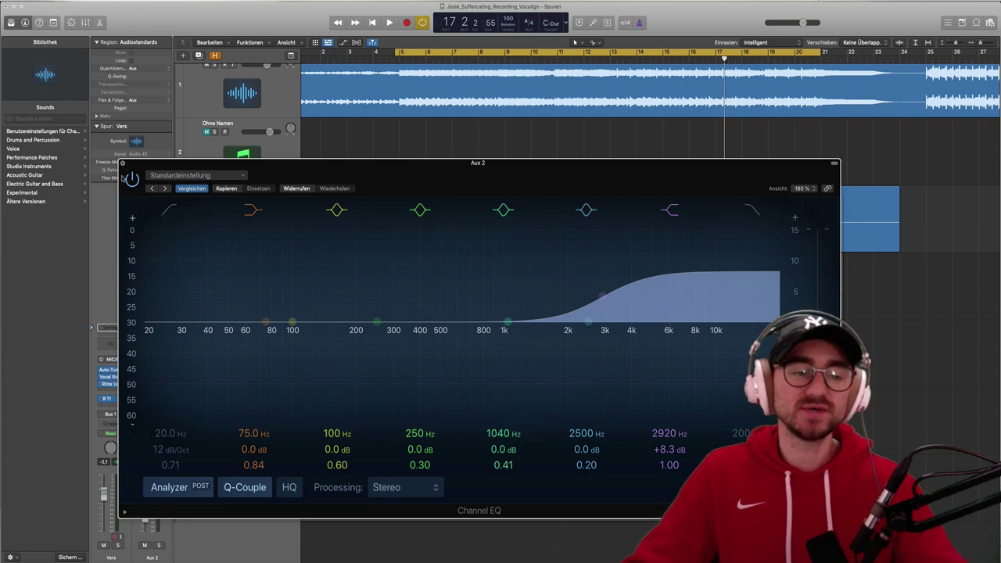
click(123, 163)
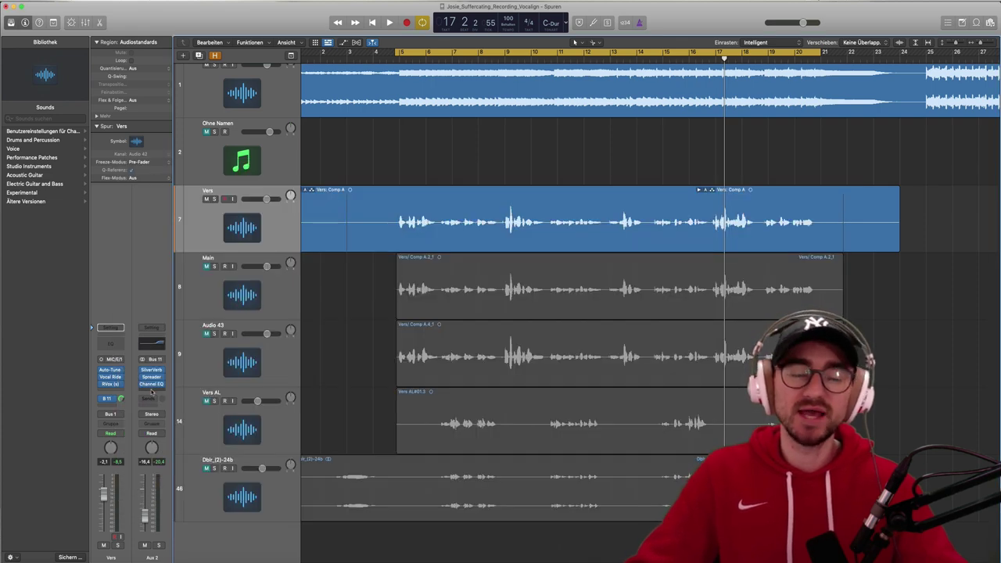